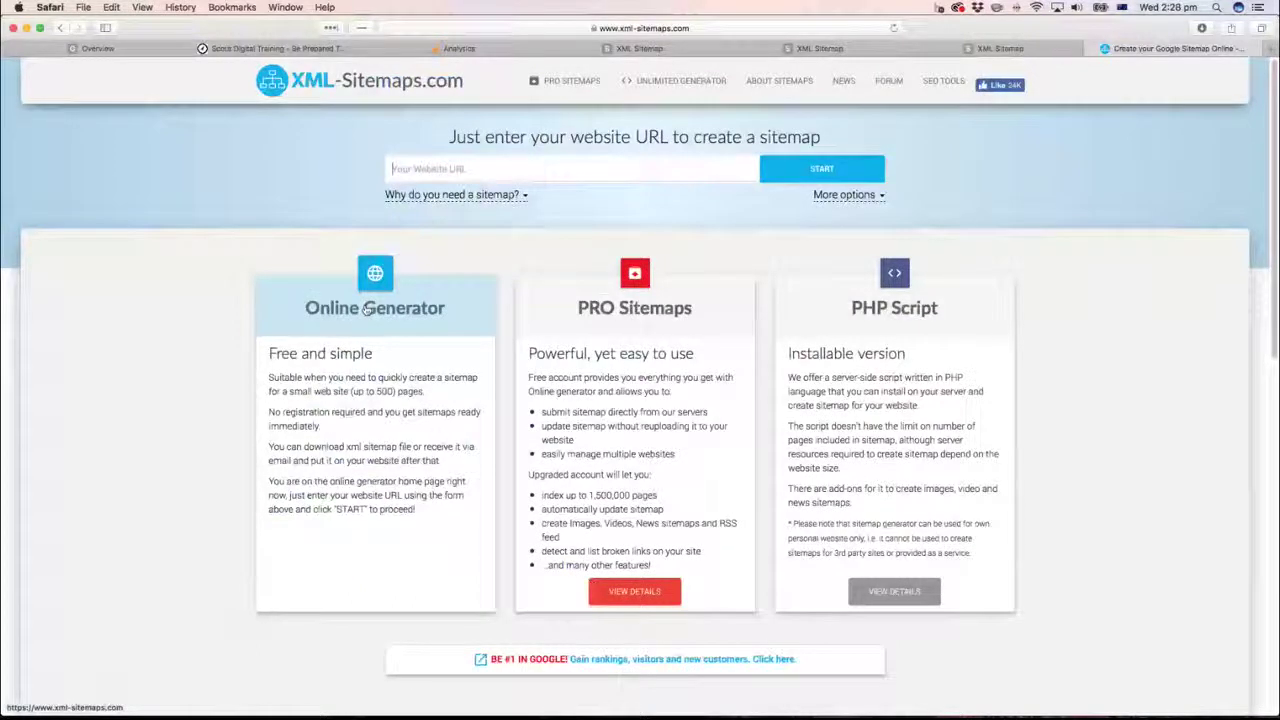
Look at the online sitemap generator's URL entry, and show the full address of the scoutdigitaltraining.com.au sitemap index
click(370, 306)
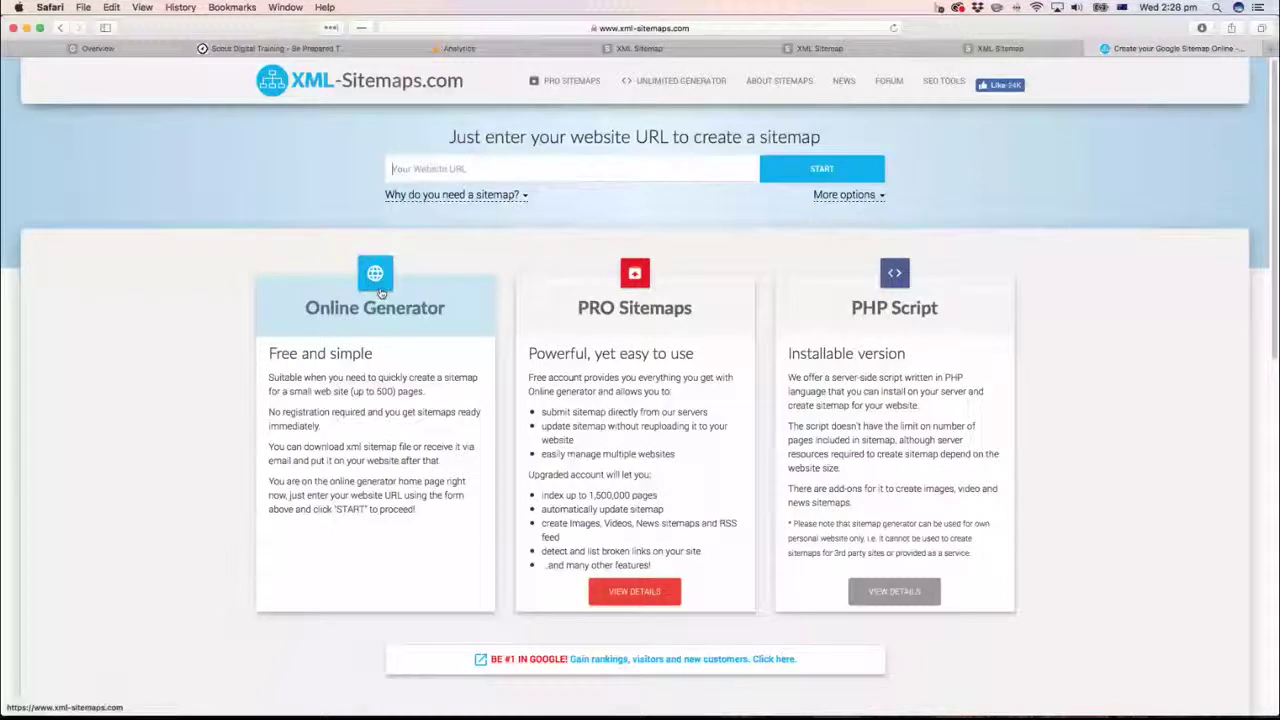
click(443, 169)
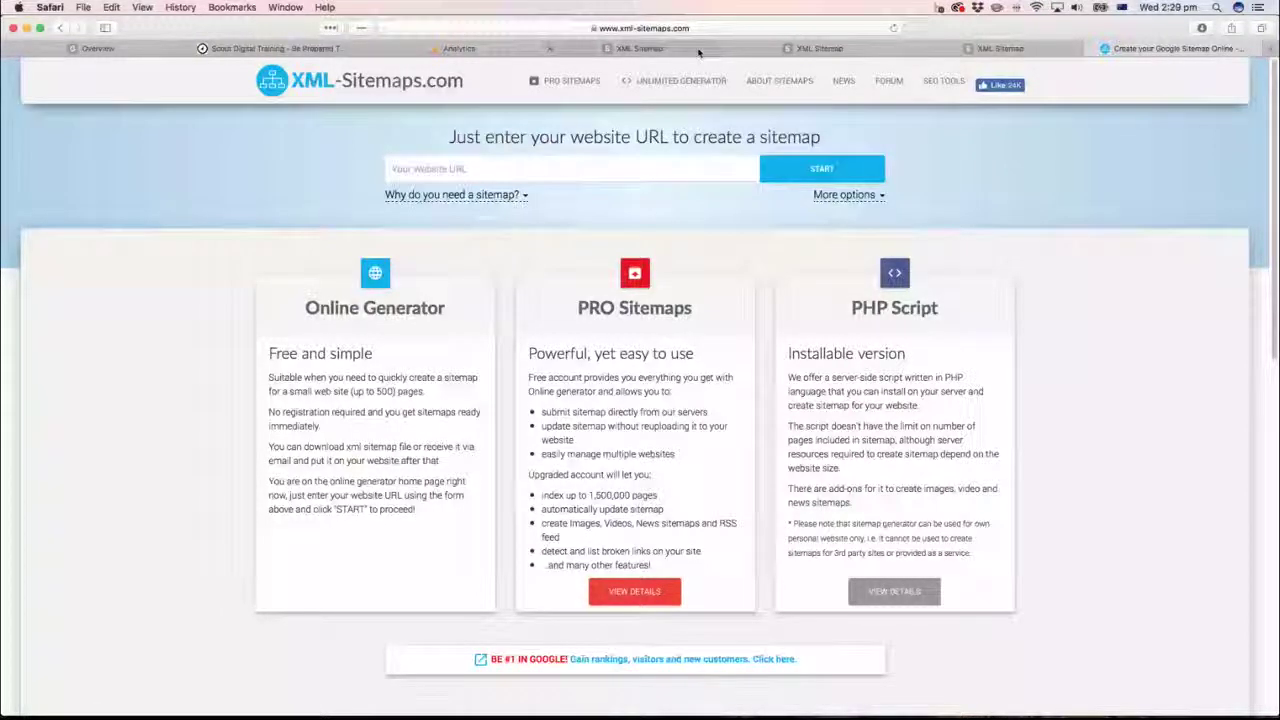
key(ctrl+shift+Tab)
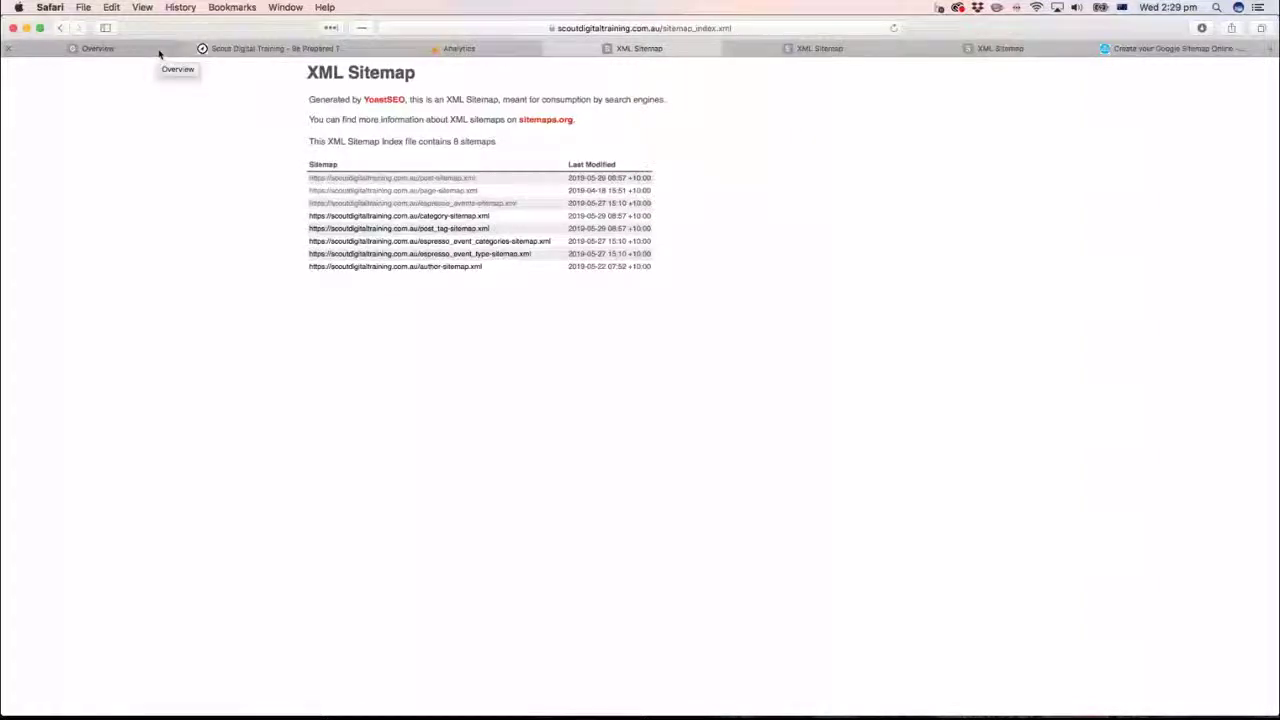
click(713, 29)
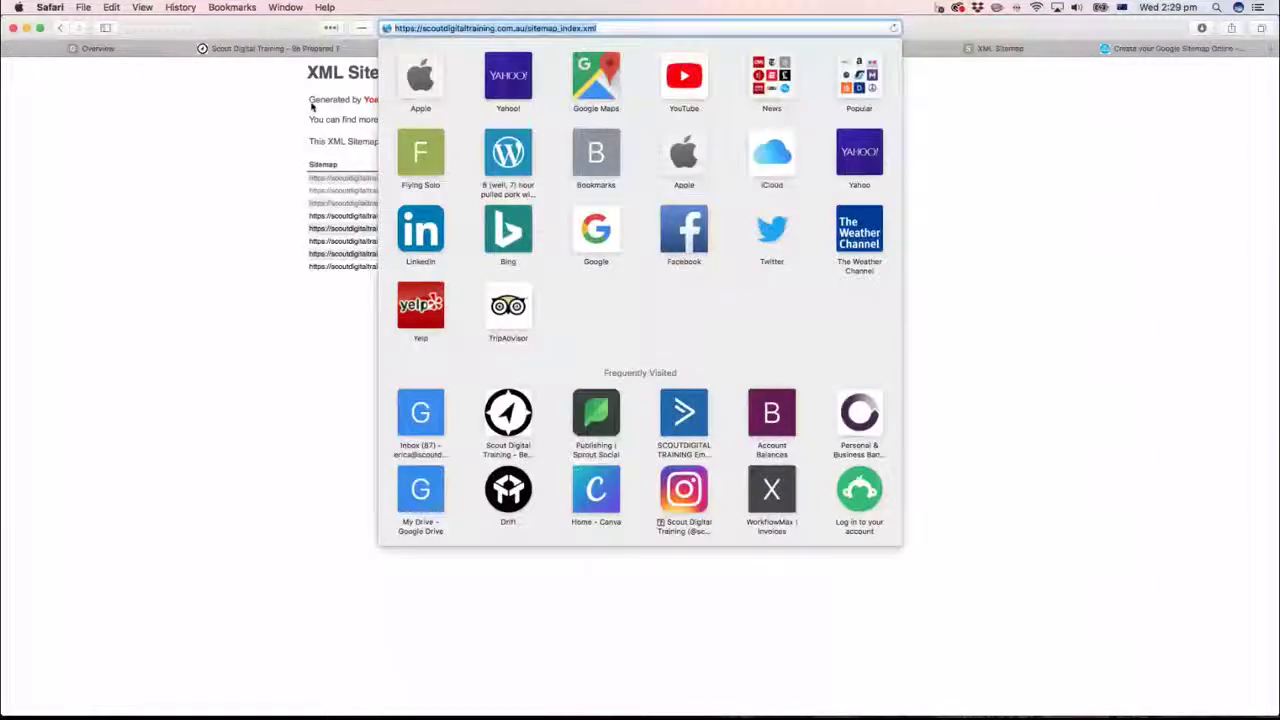
Open the Sitemaps report in Google Search Console and enter sitemap.xml as the new sitemap URL
click(145, 50)
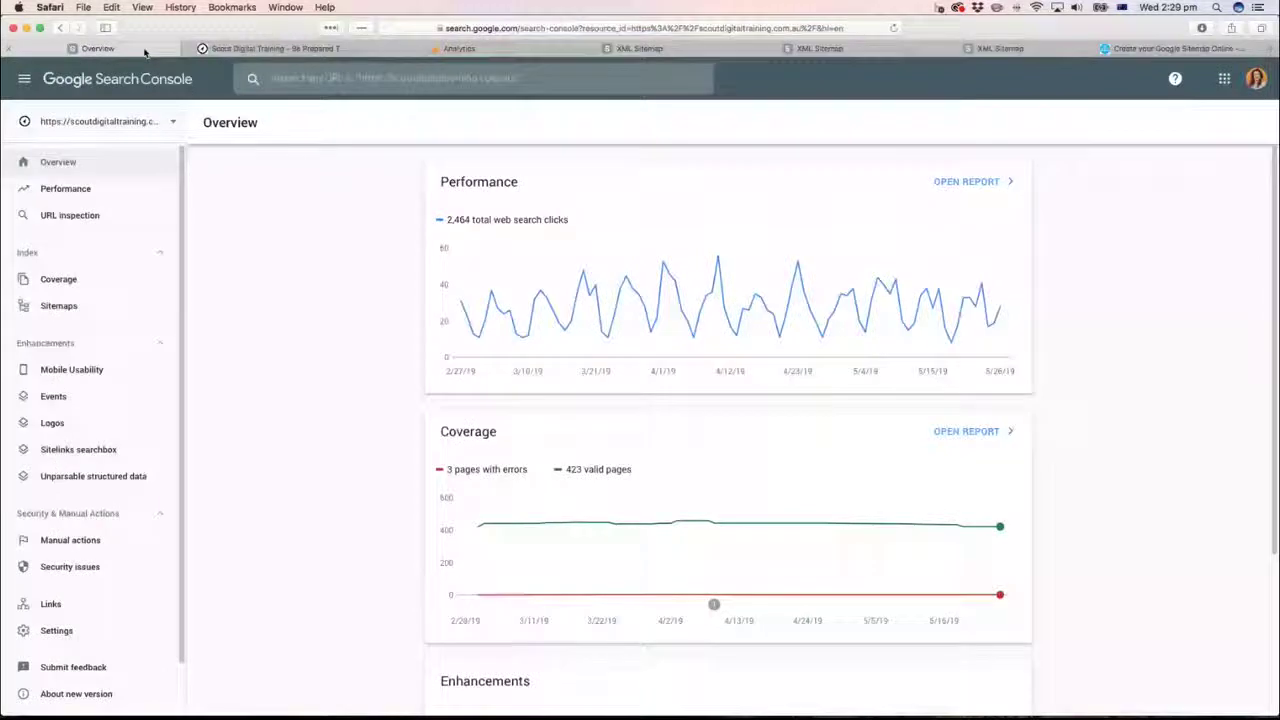
click(47, 308)
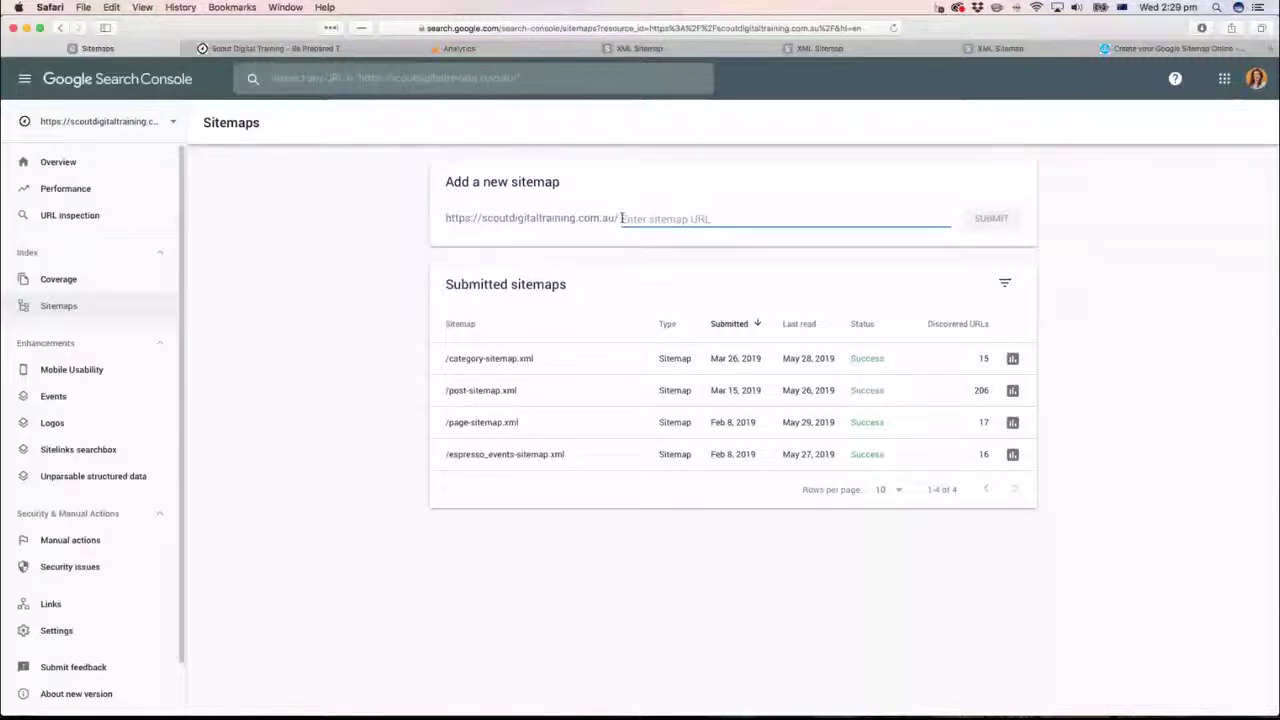
text(sitemap.)
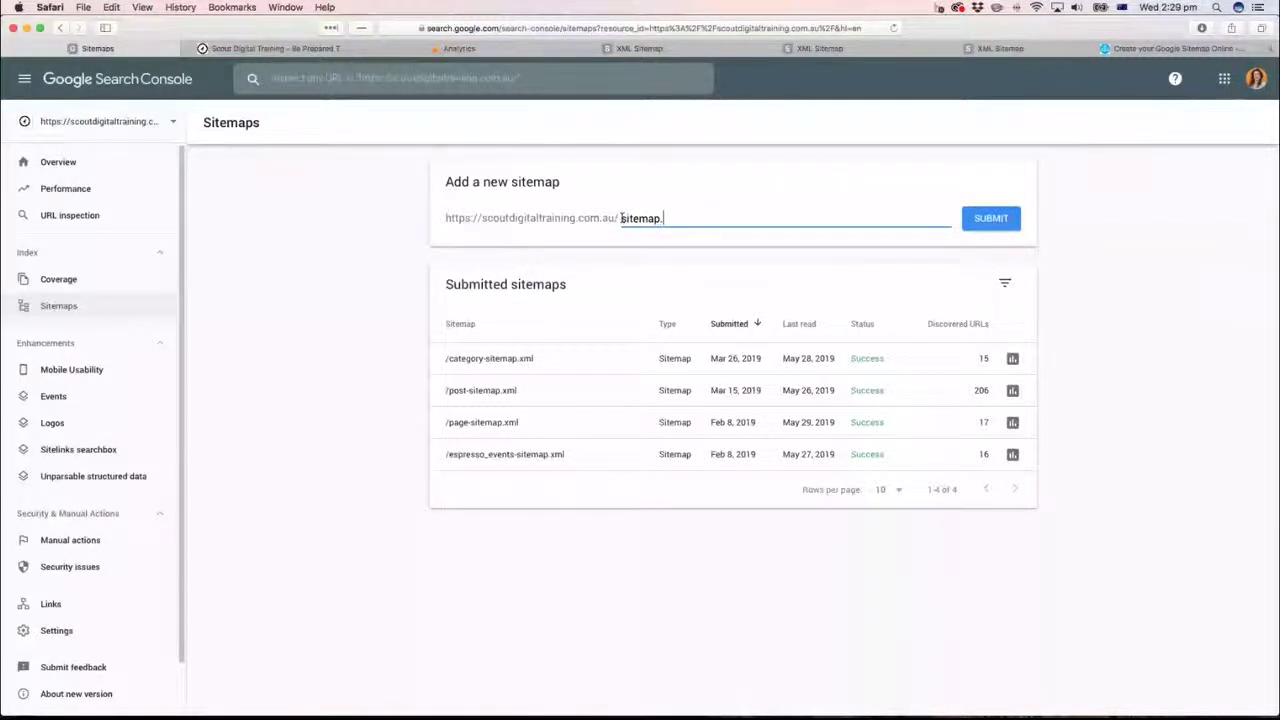
text(xml)
click(997, 227)
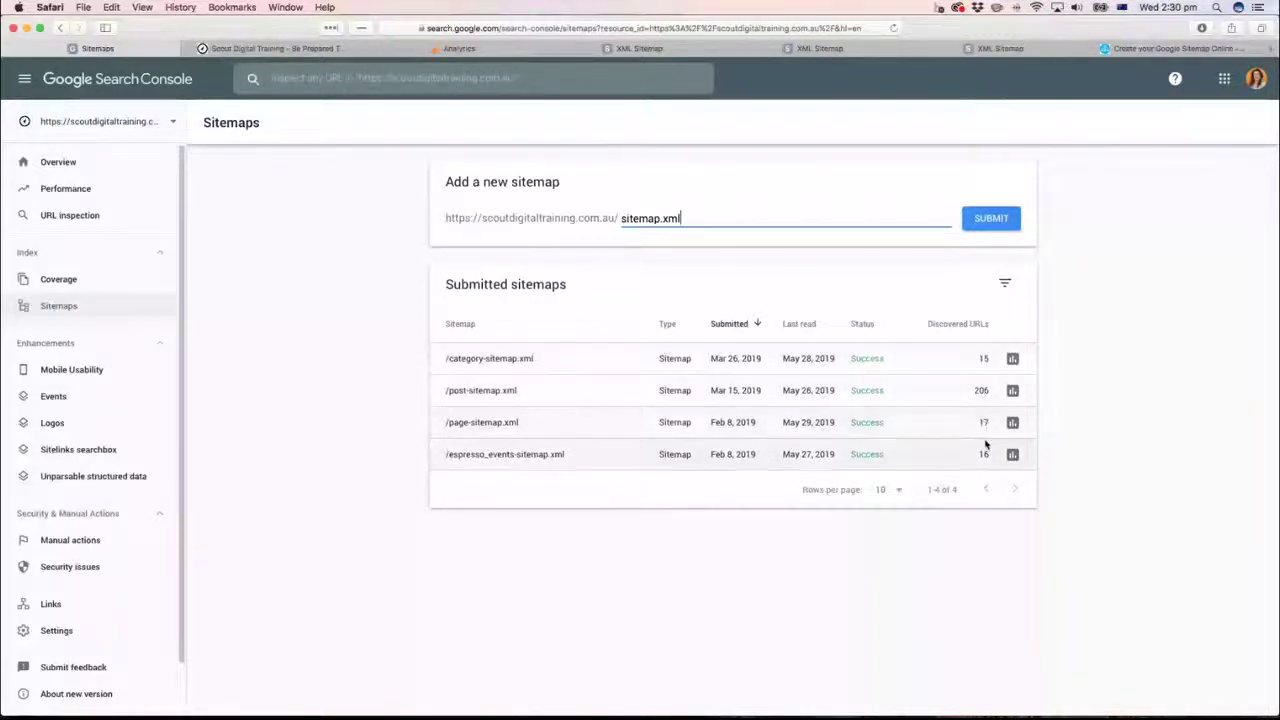
Look through the URLs listed in the site's post sitemap (post-sitemap.xml)
click(872, 52)
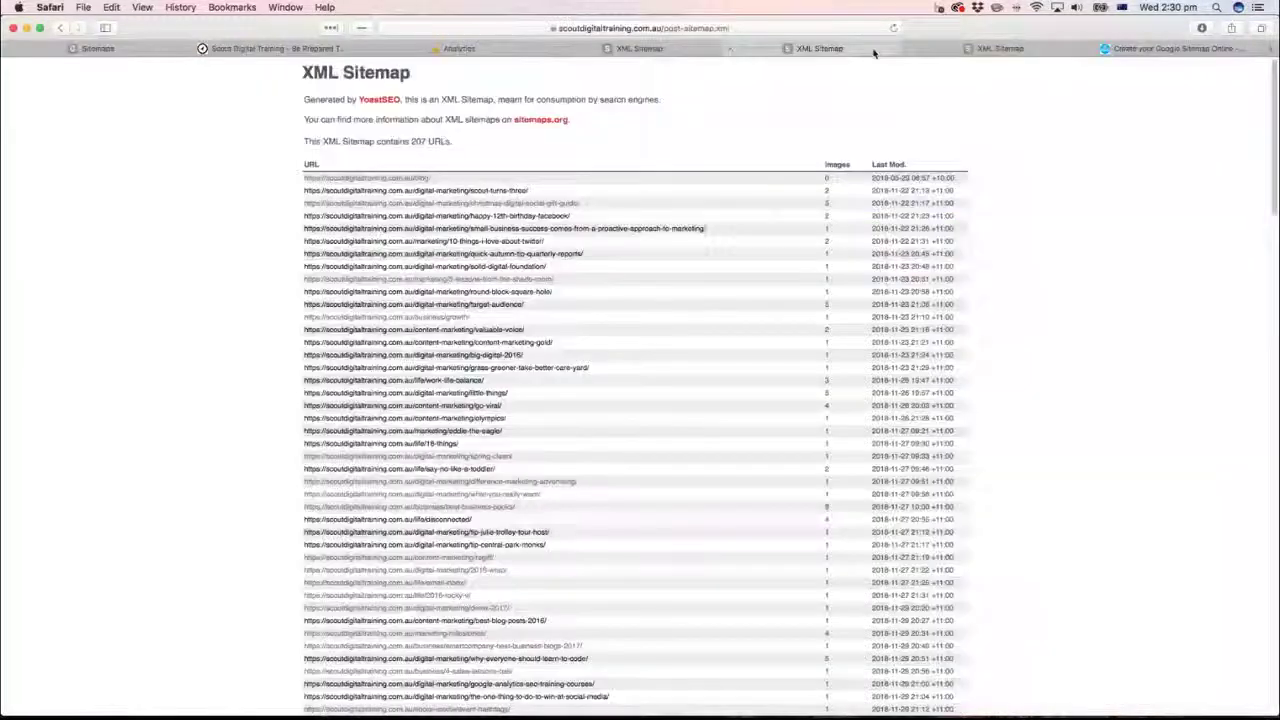
scroll(671, 372, down, 5)
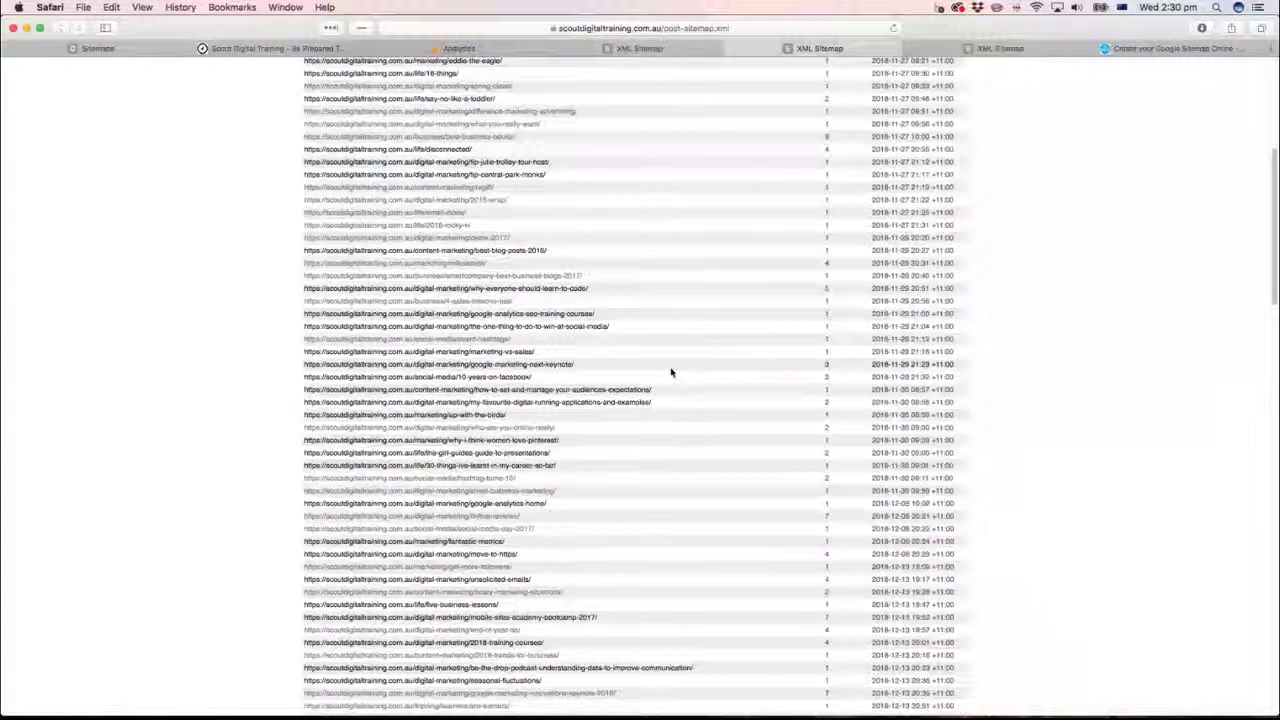
scroll(671, 372, down, 15)
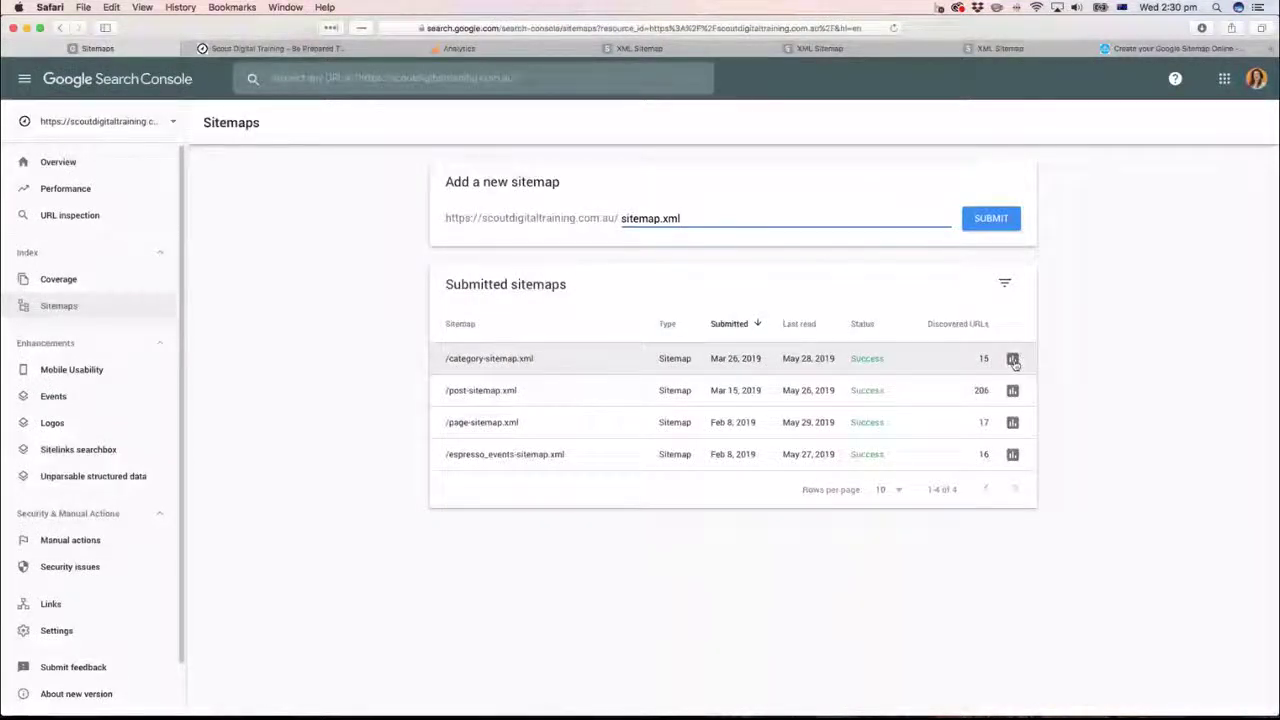
Review index coverage for /category-sitemap.xml with the warning, valid and excluded pages charted, and return to the submitted sitemaps list
click(1013, 360)
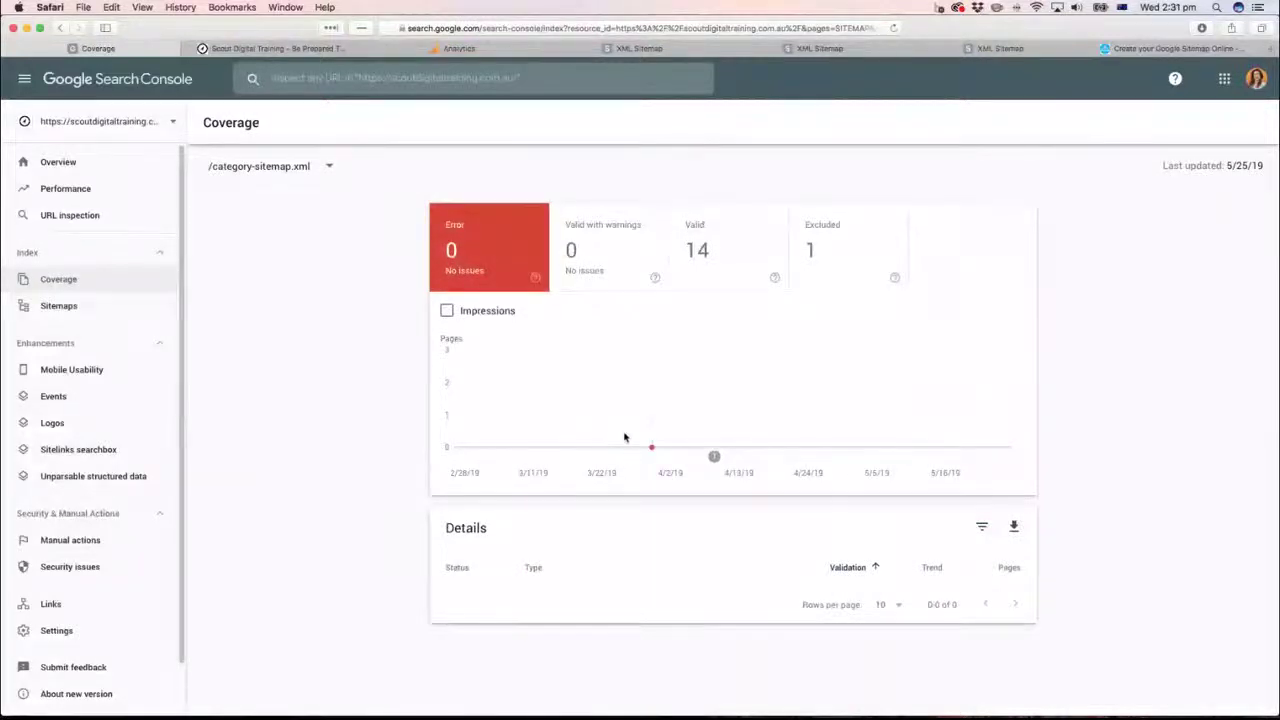
click(610, 251)
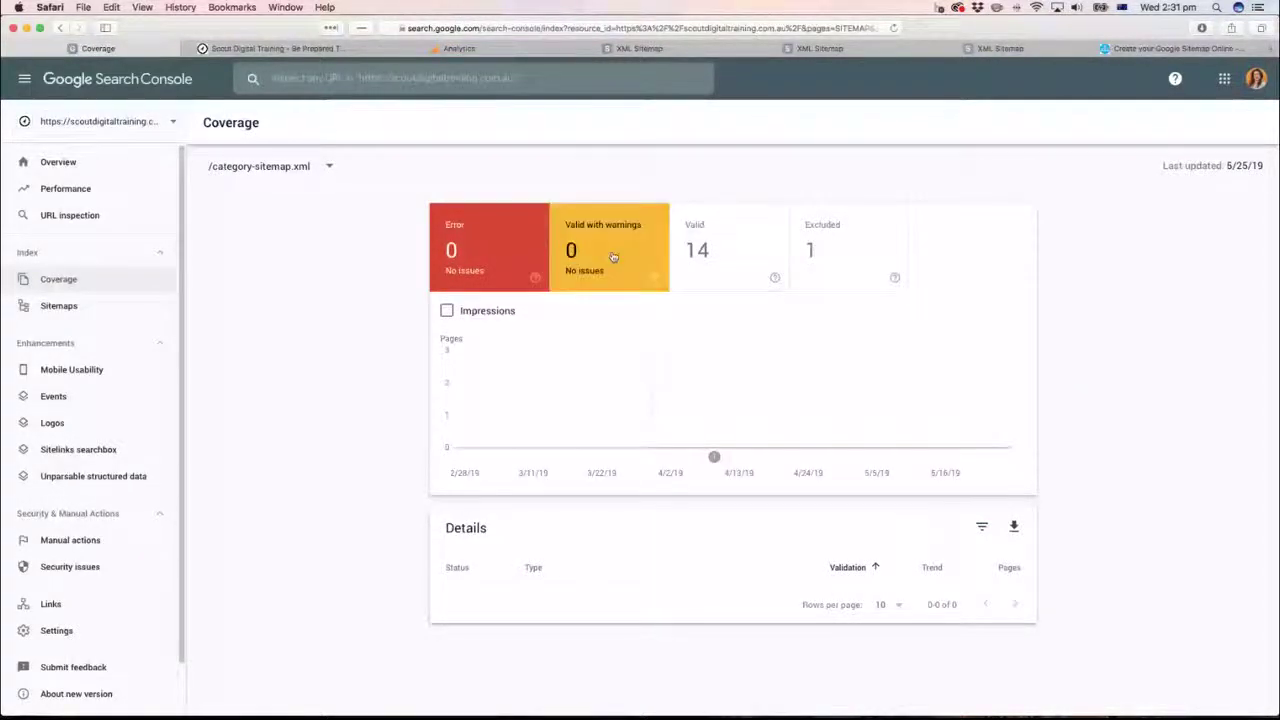
click(730, 253)
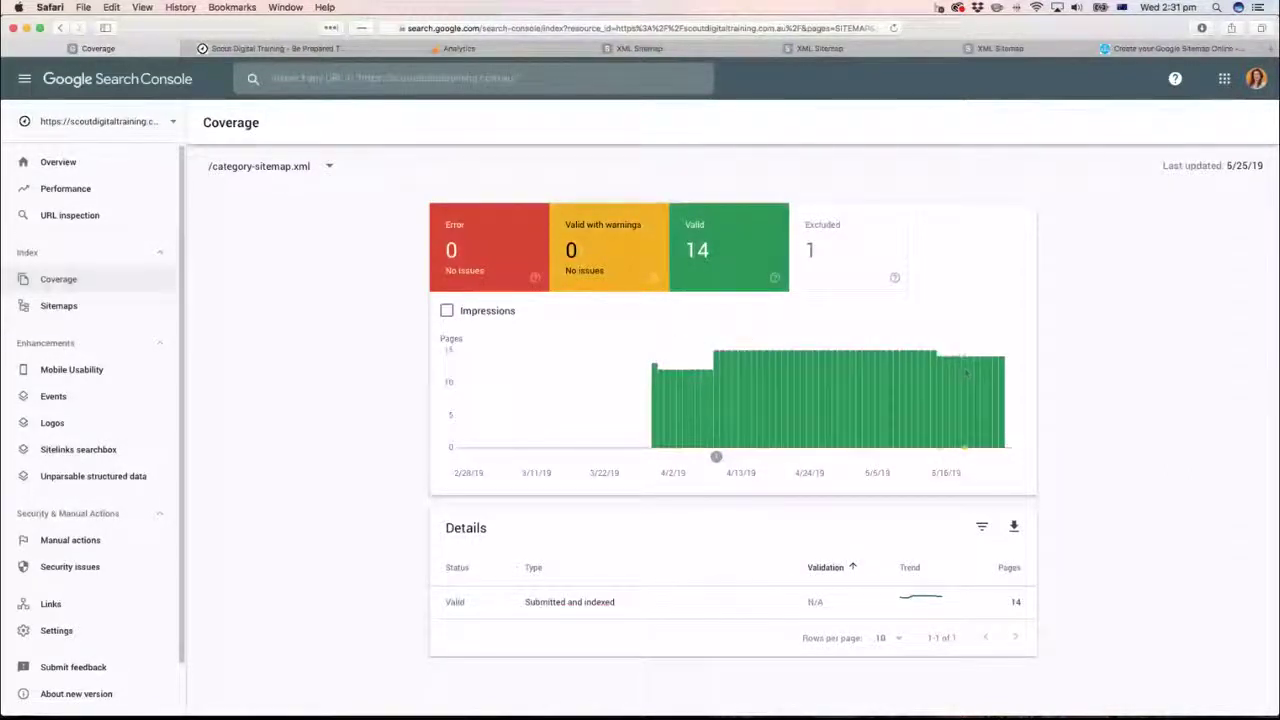
click(850, 274)
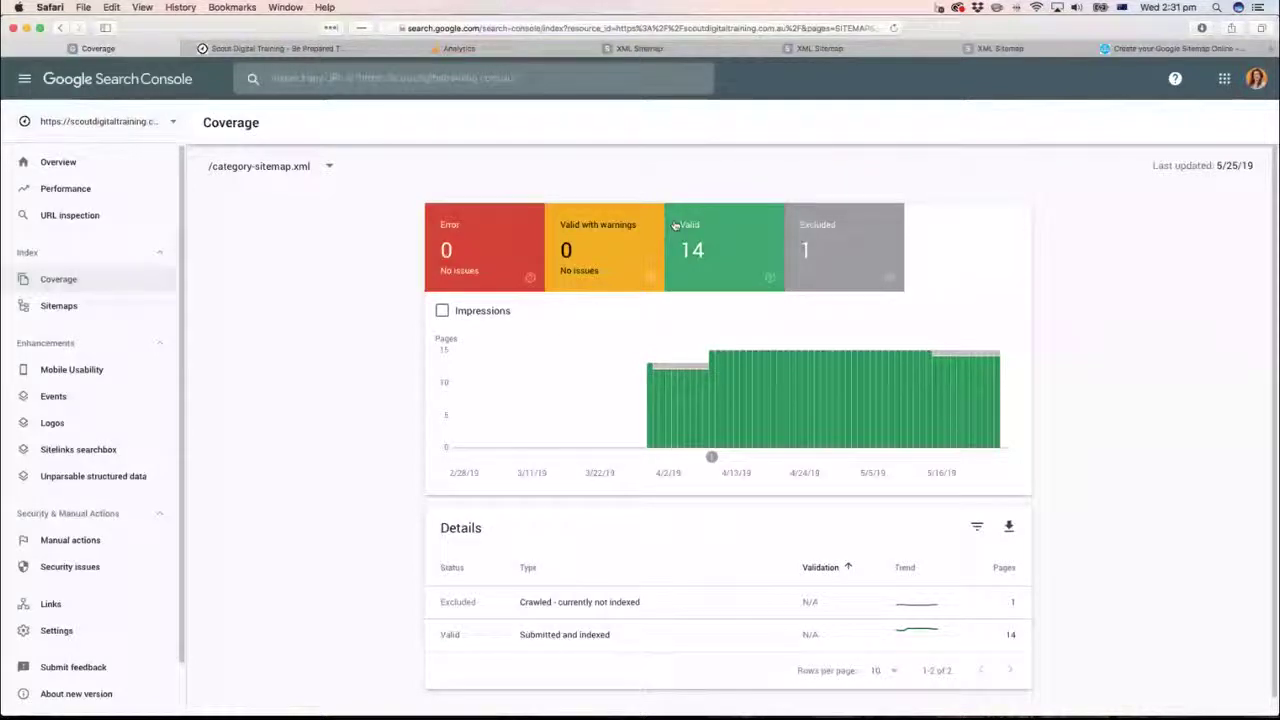
click(60, 309)
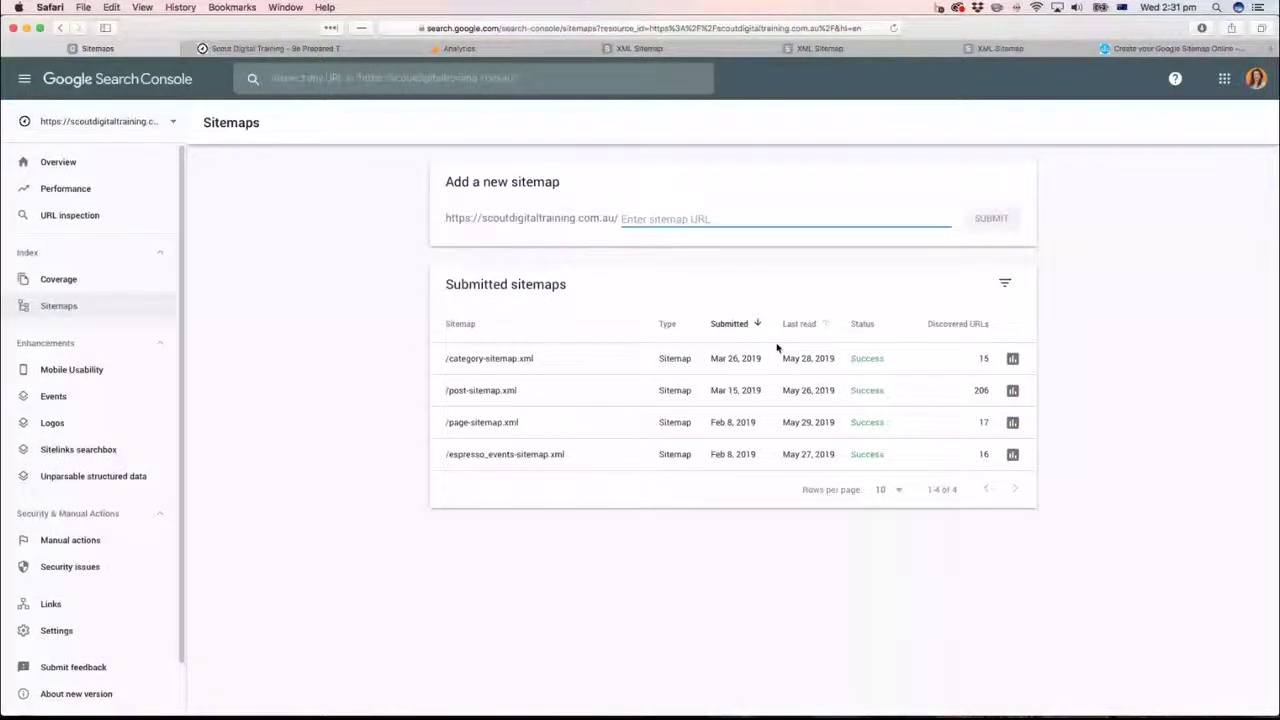
click(811, 357)
Open the blog post "My 13 favourite podcasts (at the moment)" from the Scout Digital Training home page for URL inspection
click(70, 219)
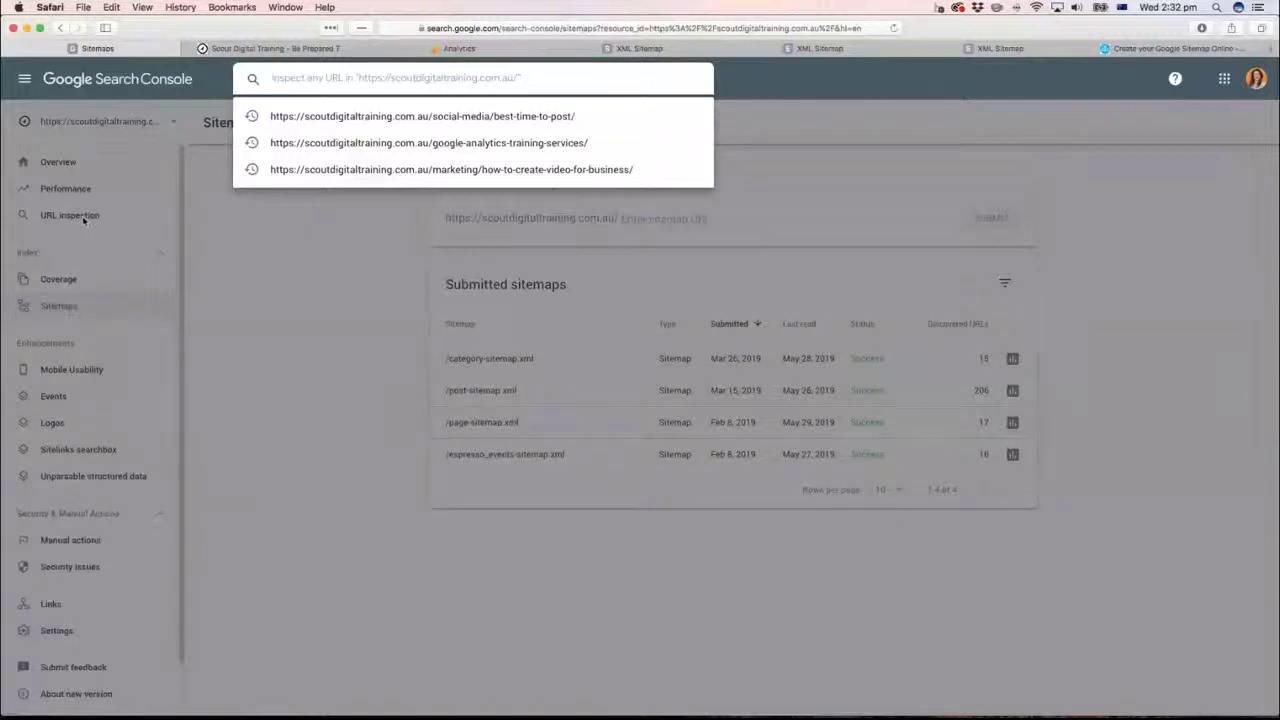
click(265, 50)
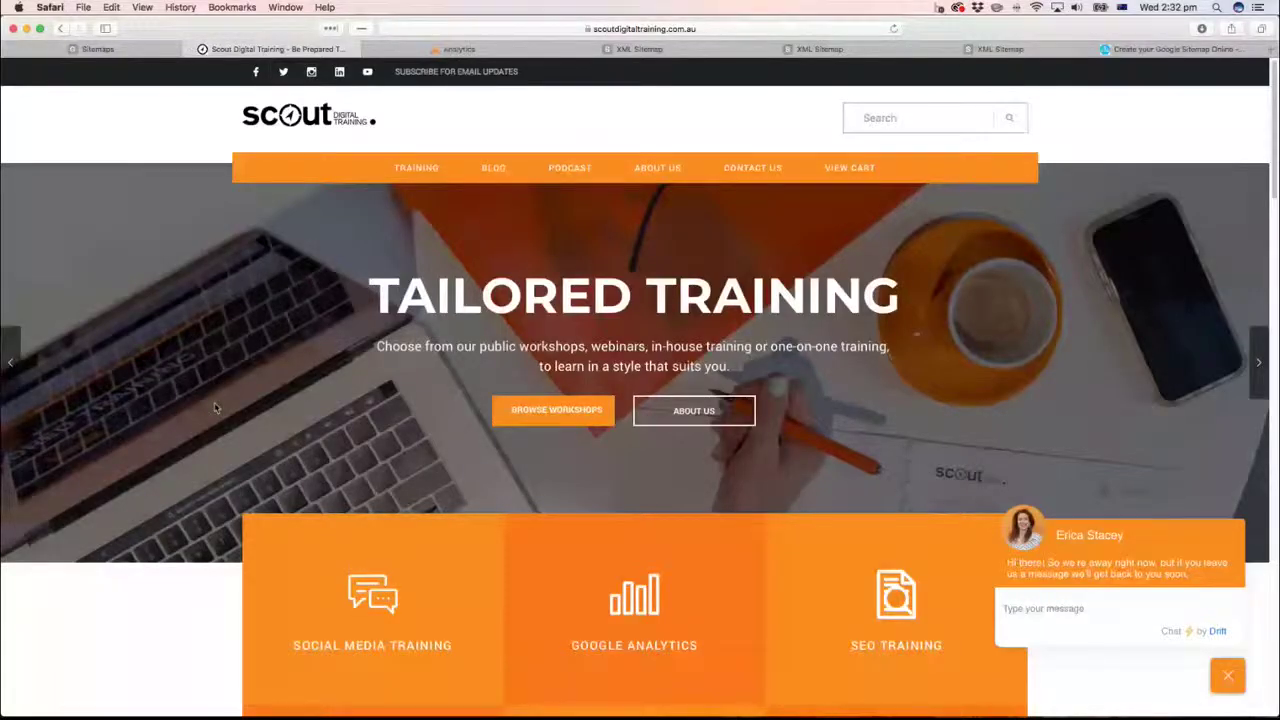
scroll(214, 408, down, 2)
scroll(214, 408, down, 5)
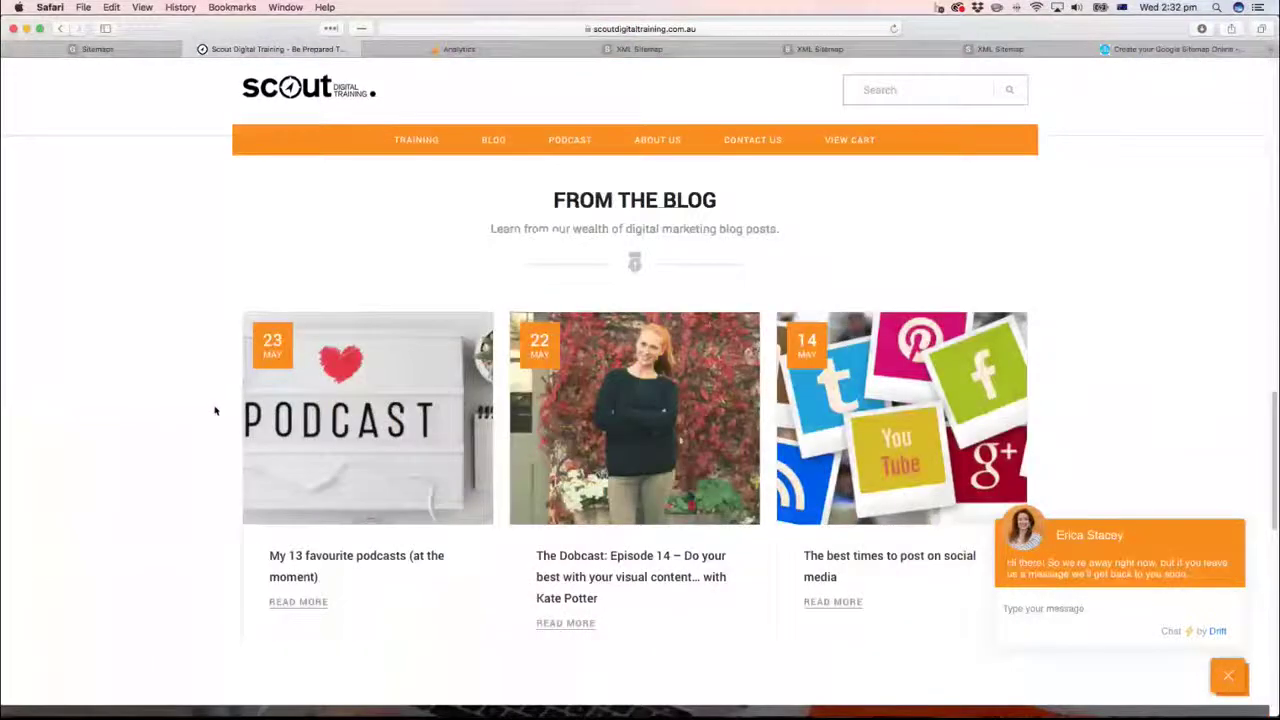
scroll(214, 409, down, 2)
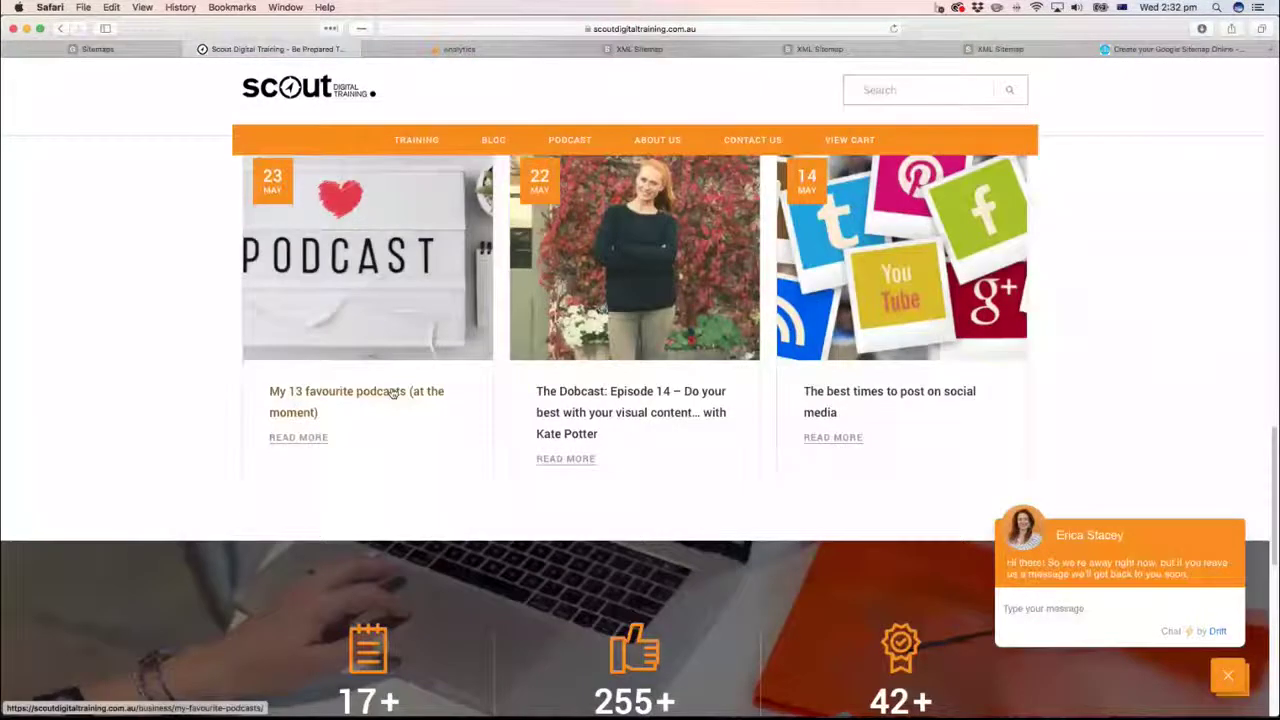
click(392, 393)
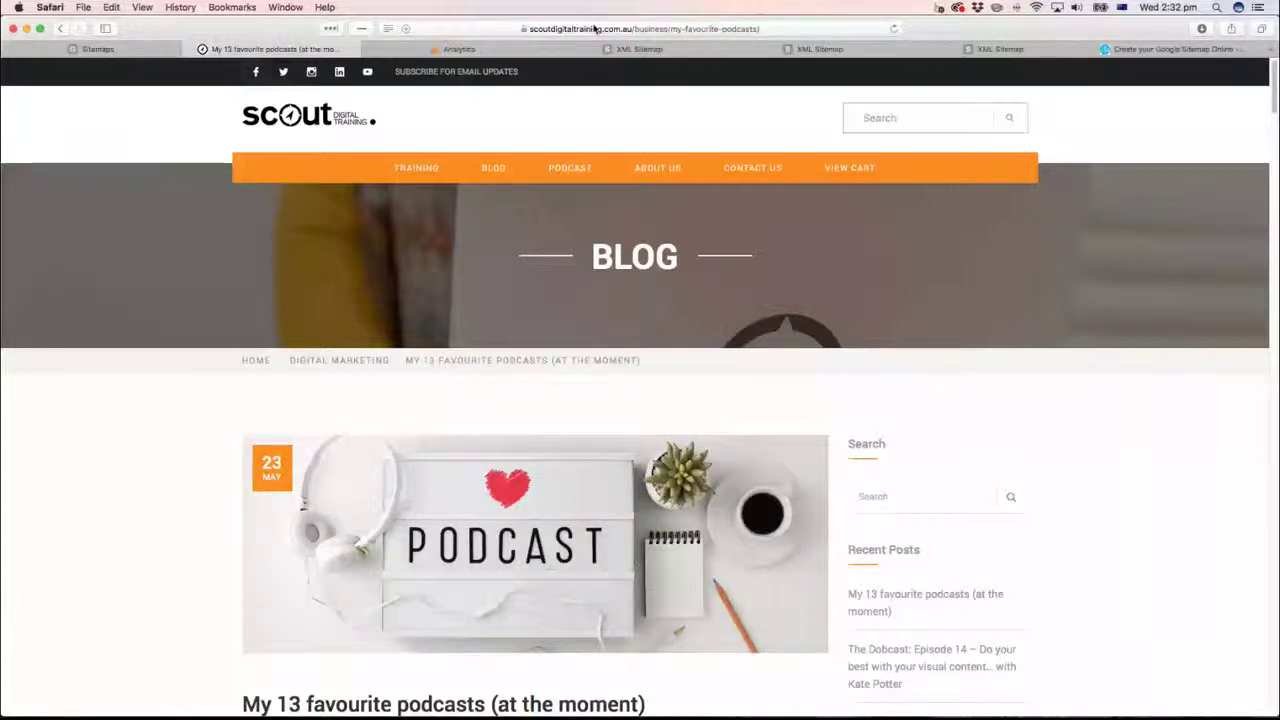
Copy the podcast post's web address and run a URL inspection on it in Search Console
click(595, 28)
key(super+c)
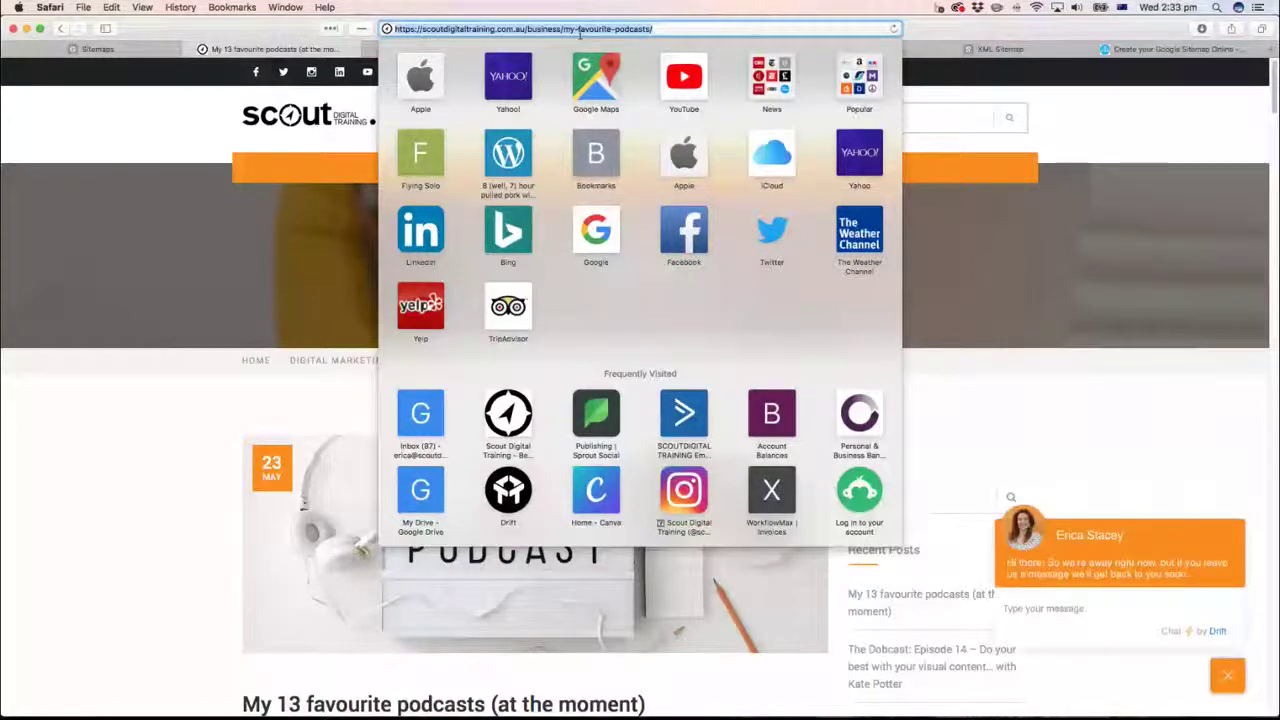
click(170, 122)
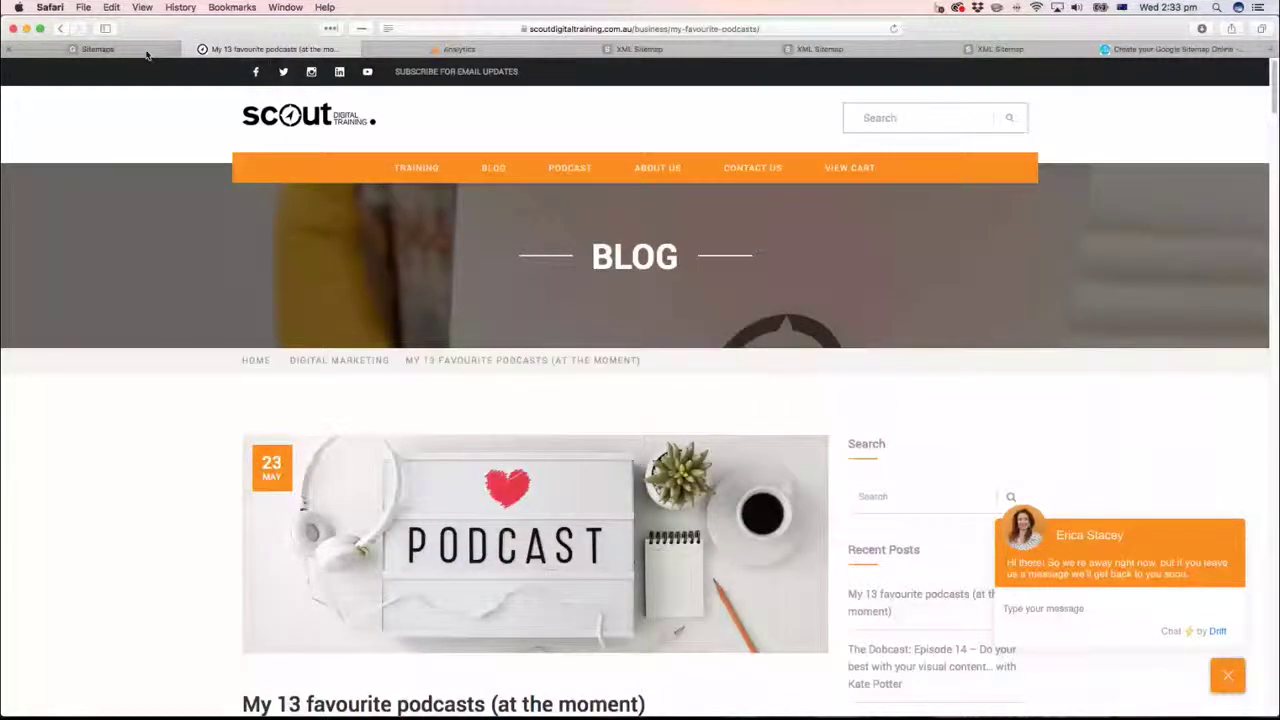
click(146, 50)
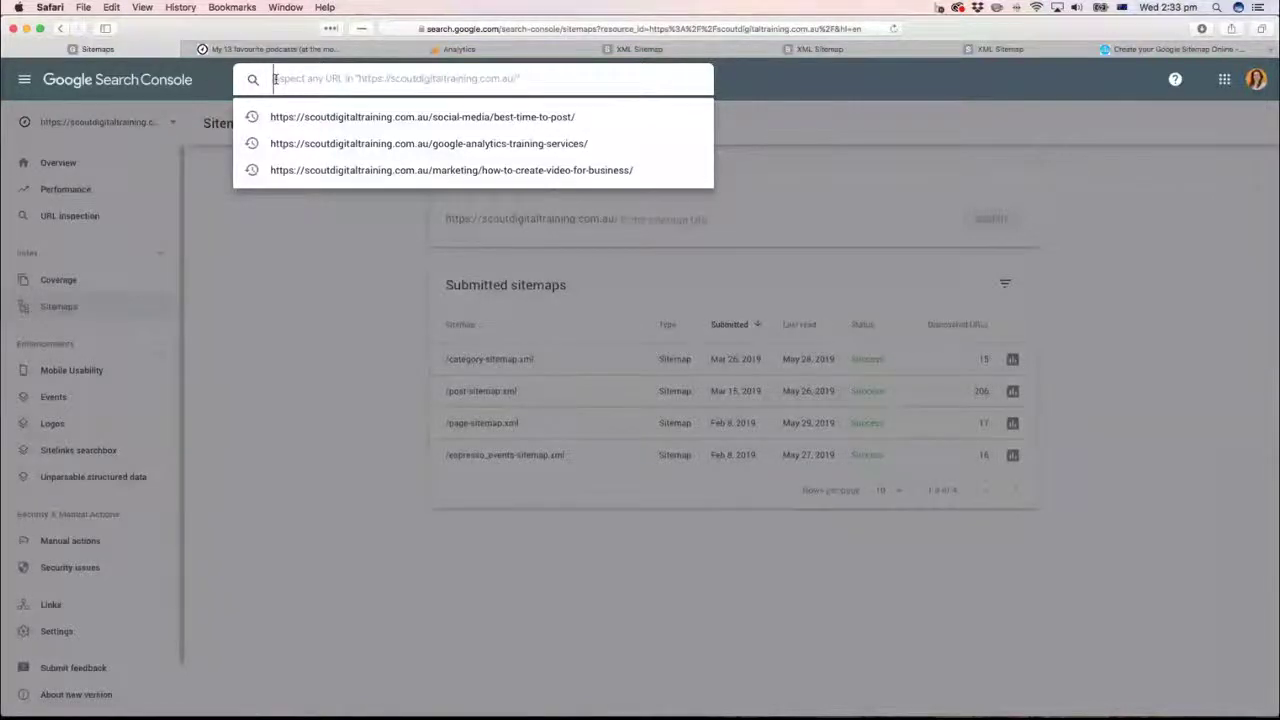
key(super+v)
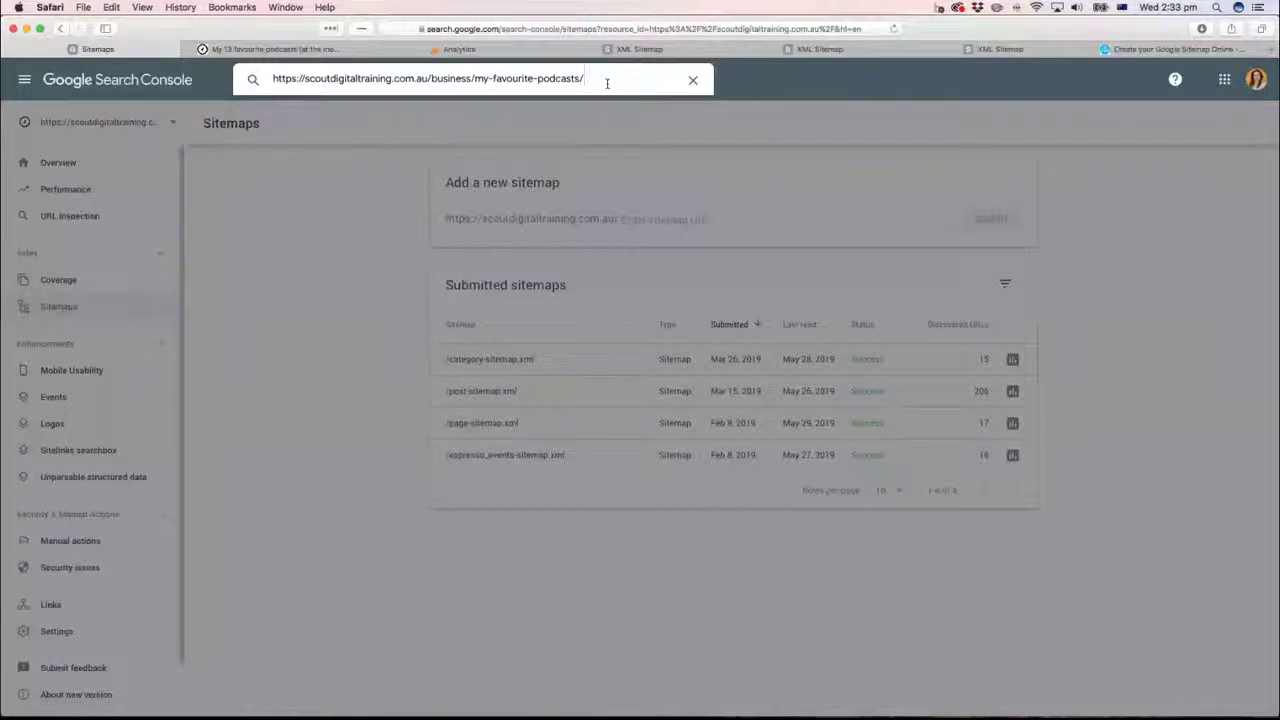
key(Return)
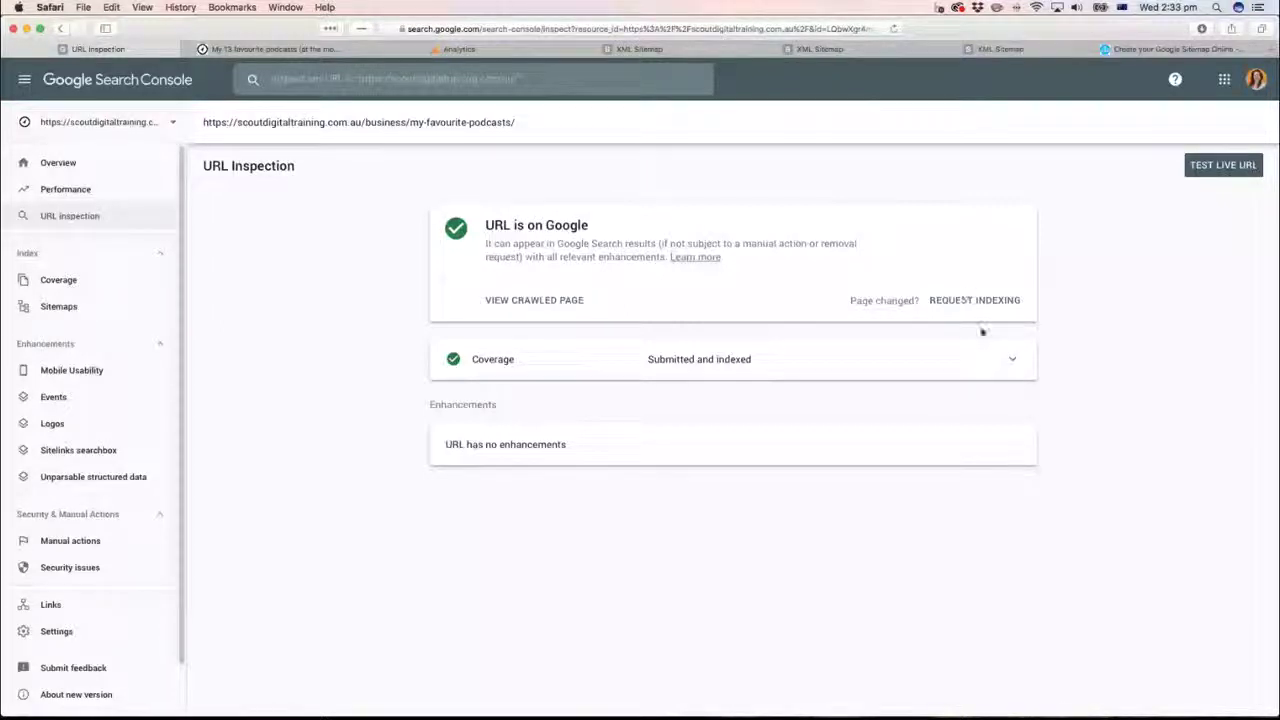
Examine the inspected post's coverage details, covering discovery, crawl and indexing, and collapse them again
click(983, 360)
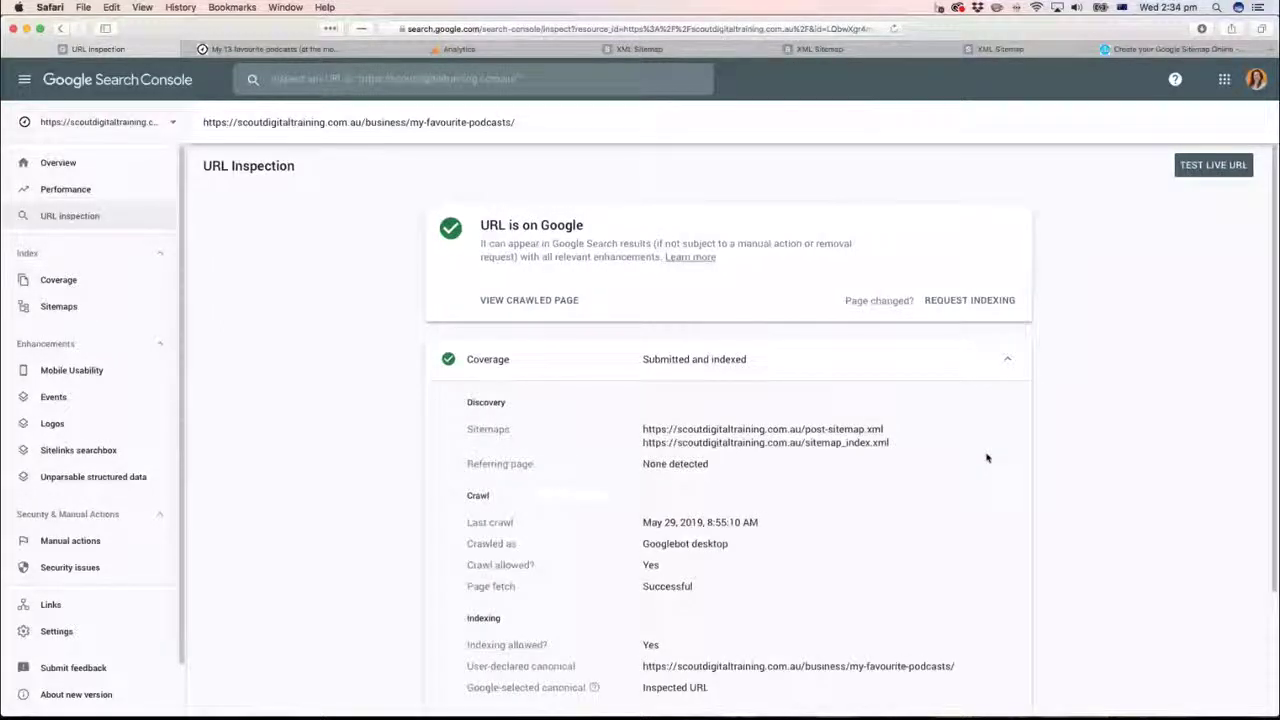
scroll(986, 465, down, 1)
scroll(985, 474, down, 1)
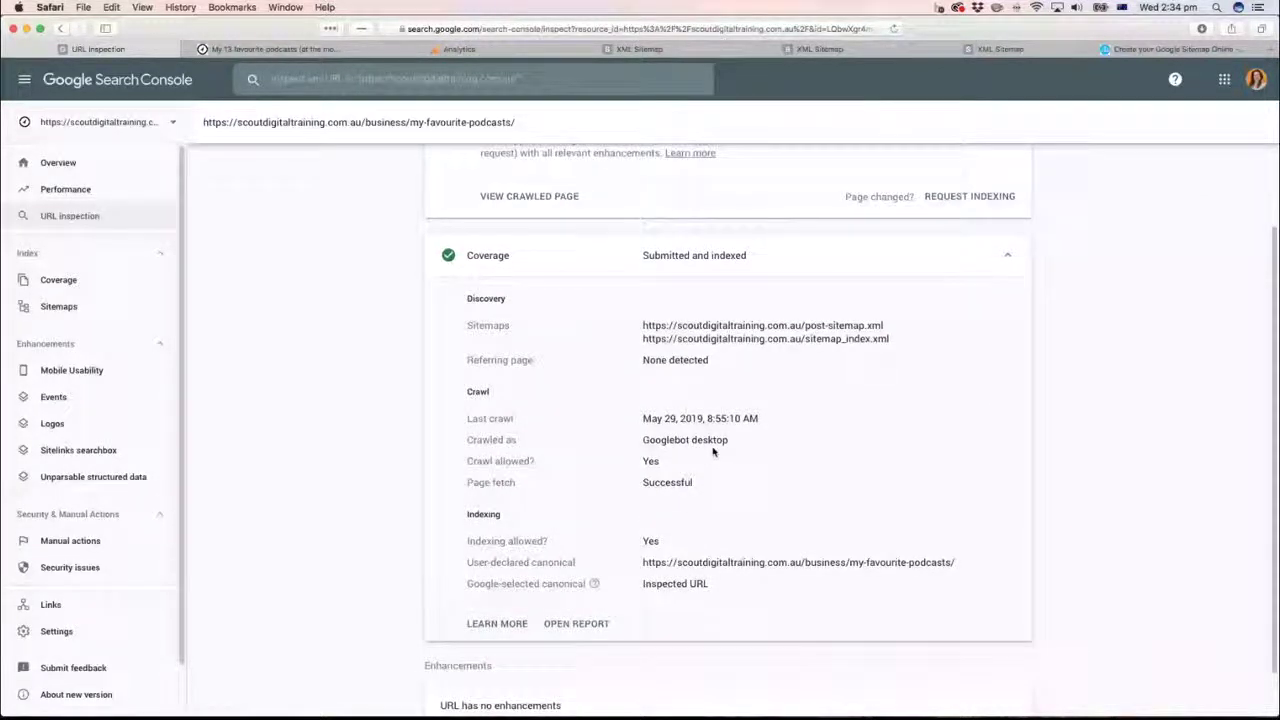
scroll(750, 436, down, 1)
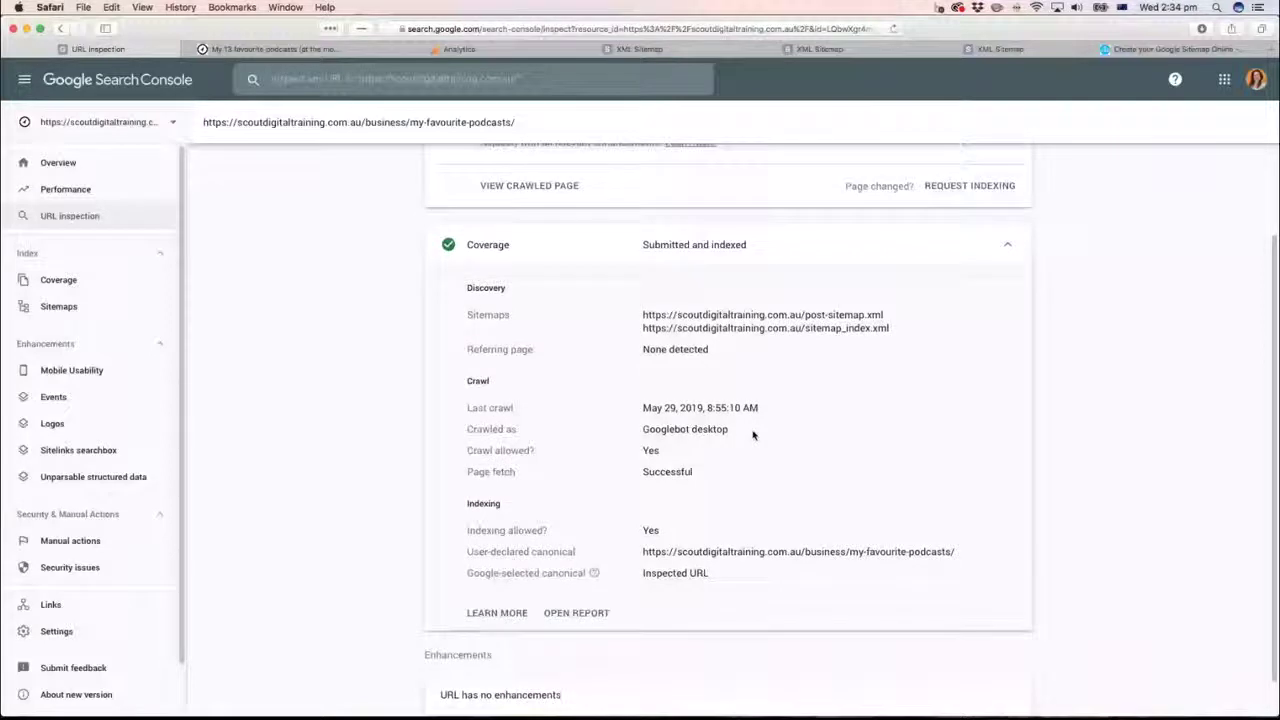
scroll(760, 440, down, 1)
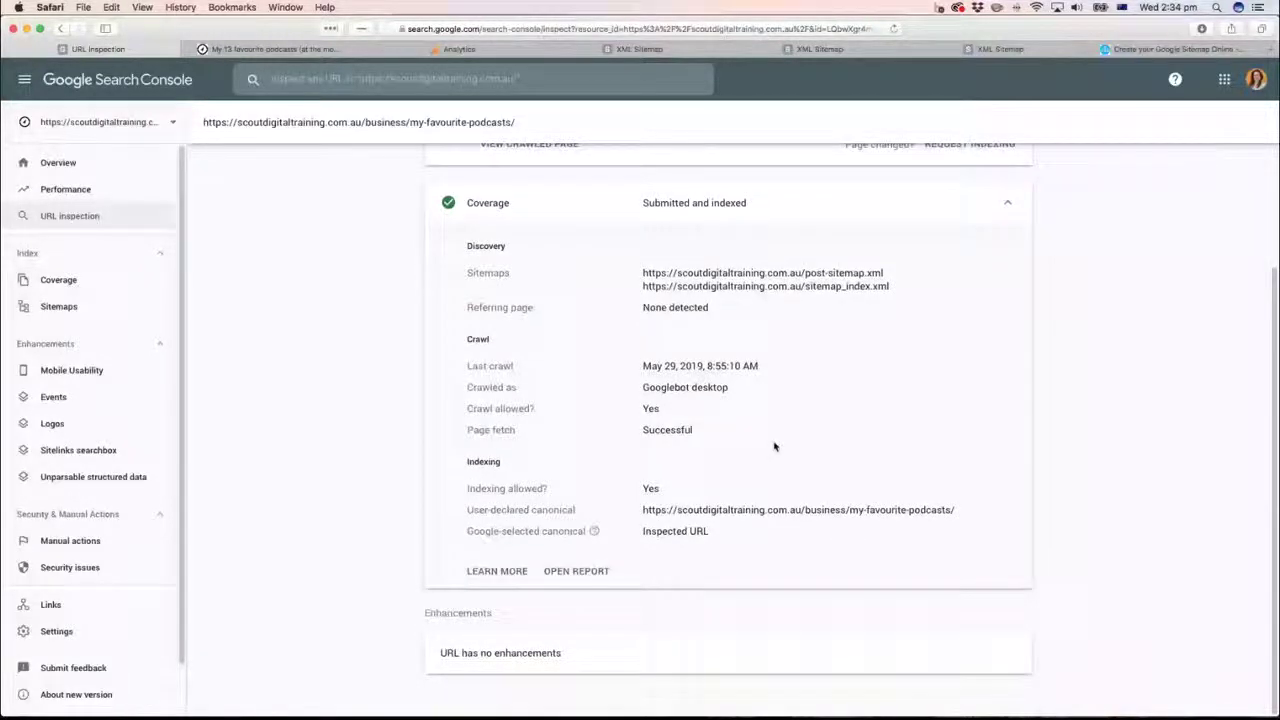
scroll(968, 348, up, 4)
click(1014, 347)
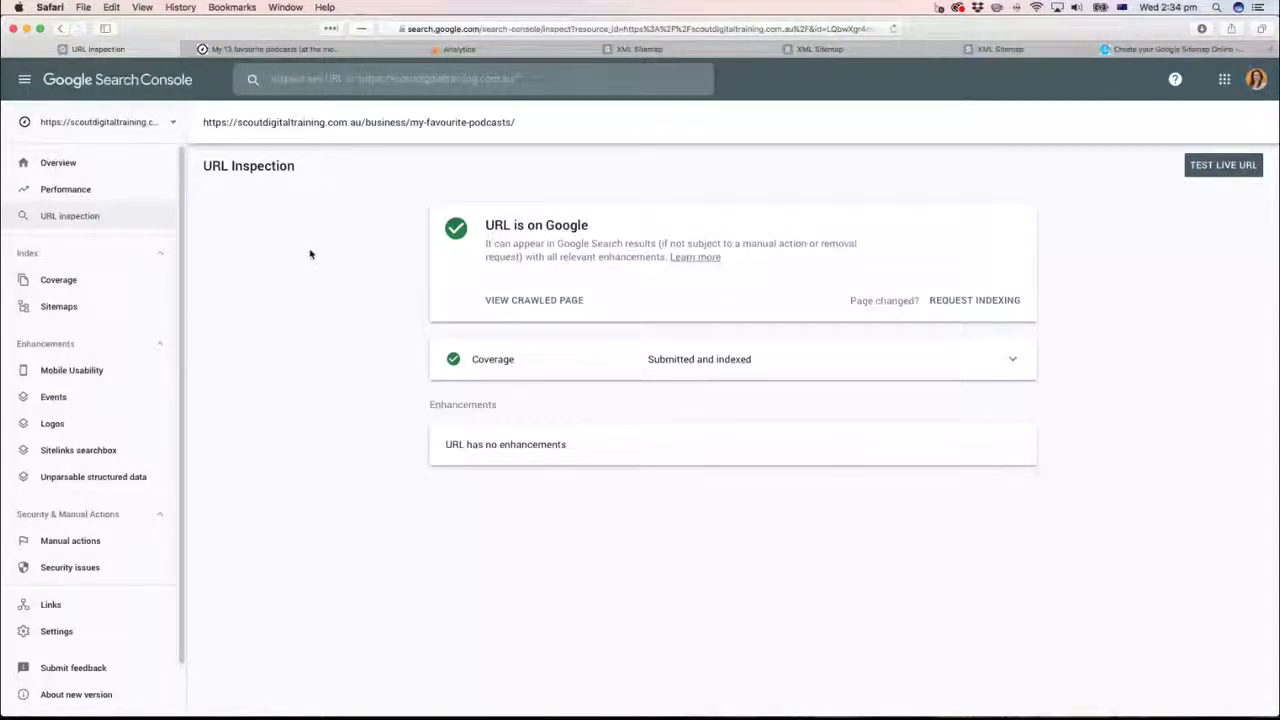
Open the full Performance report from the property overview and add Average CTR to its chart
click(60, 164)
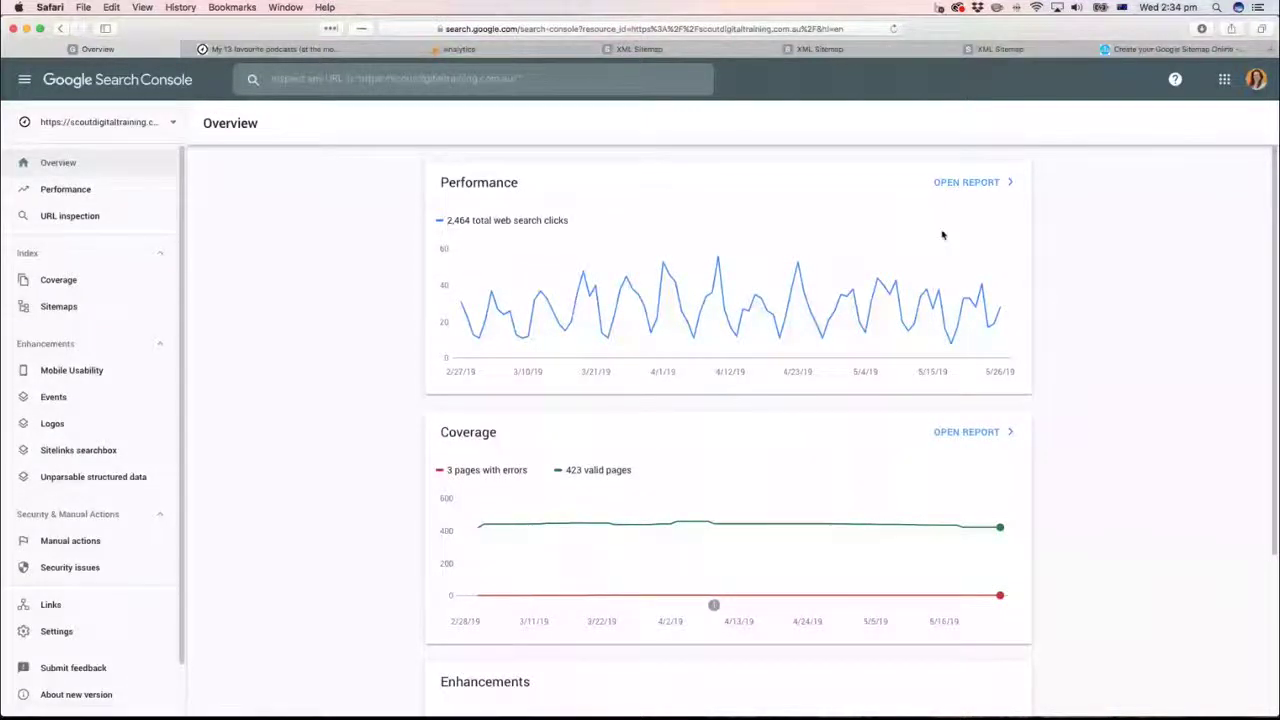
click(972, 184)
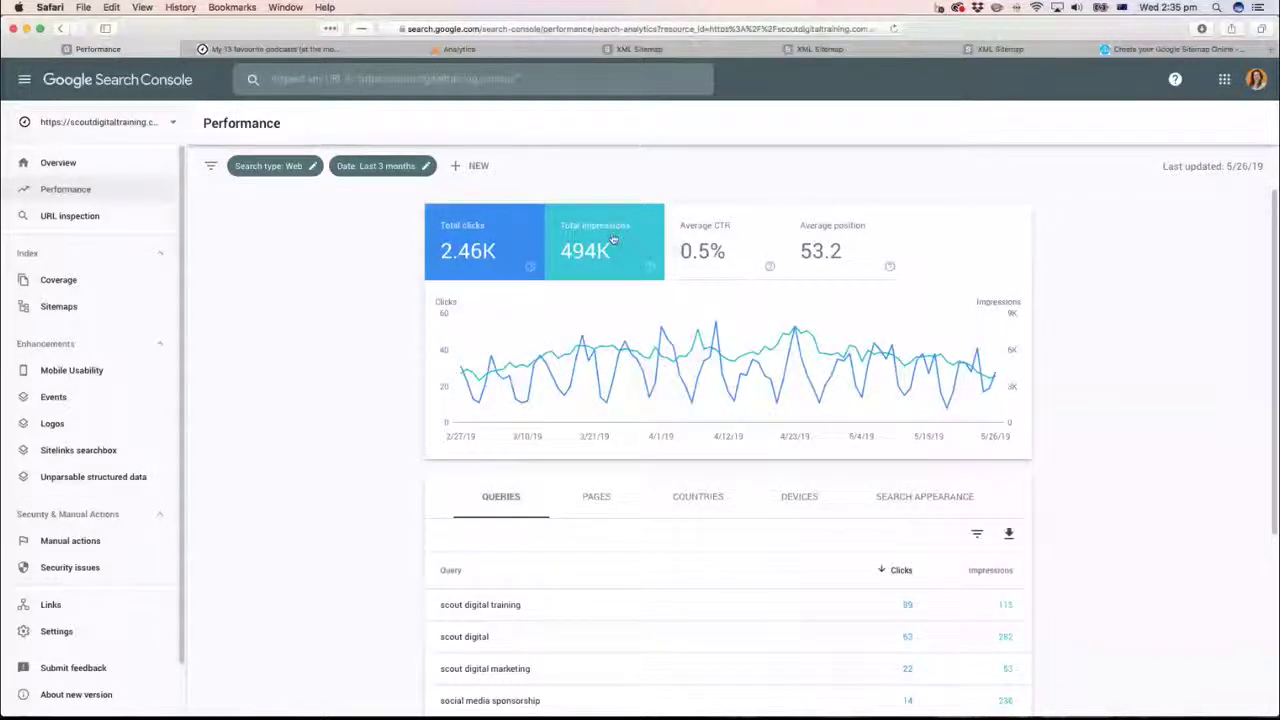
mouse_move(614, 244)
mouse_move(497, 244)
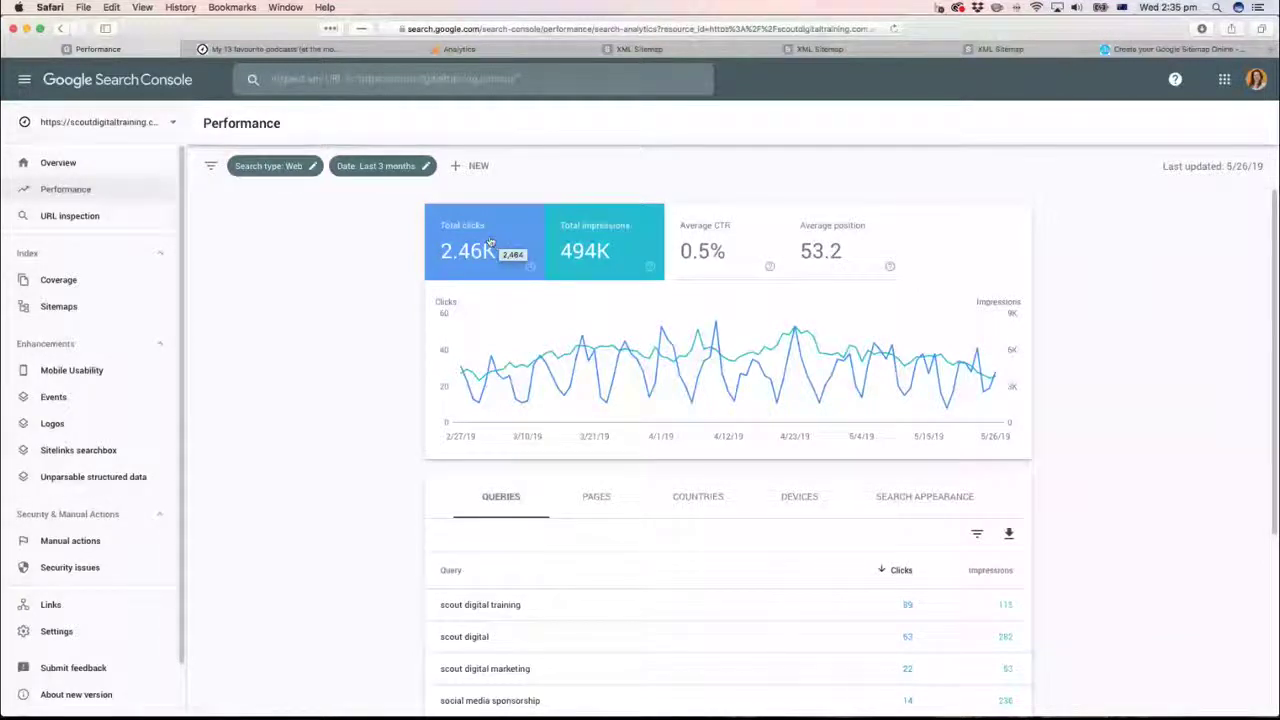
click(754, 251)
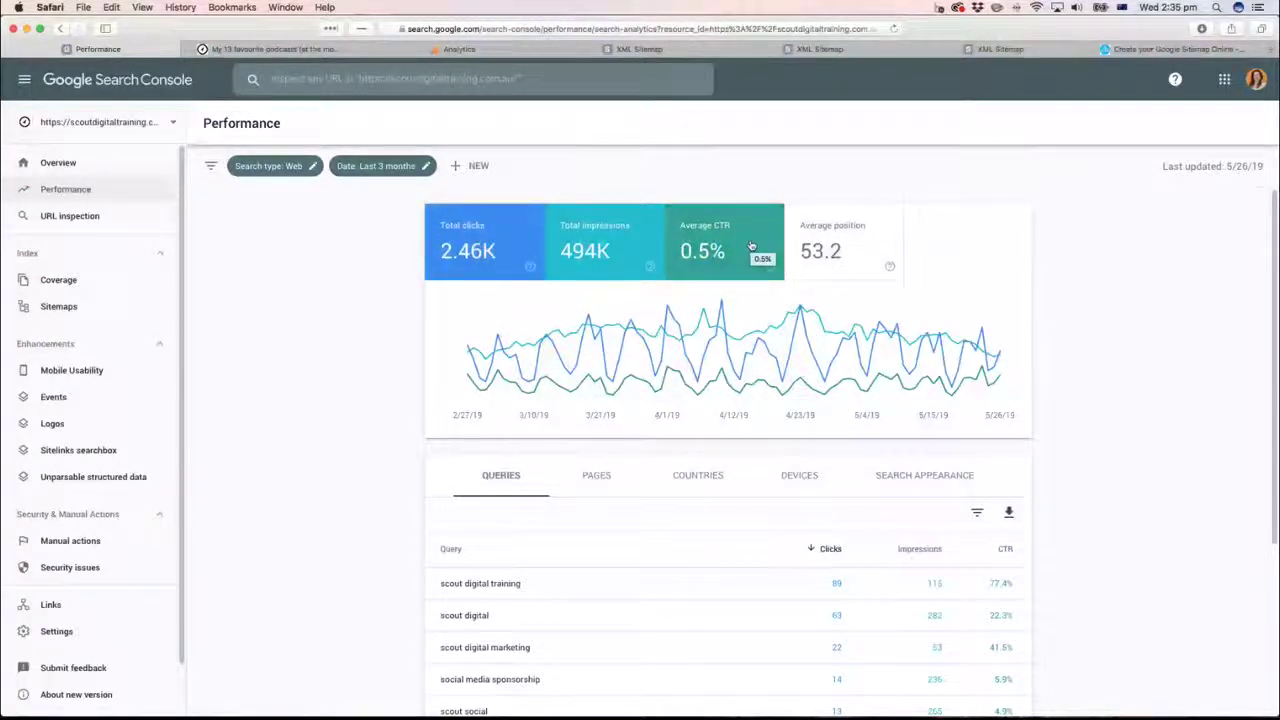
Add Average position to the performance chart and sort the queries by clicks in ascending order
click(860, 244)
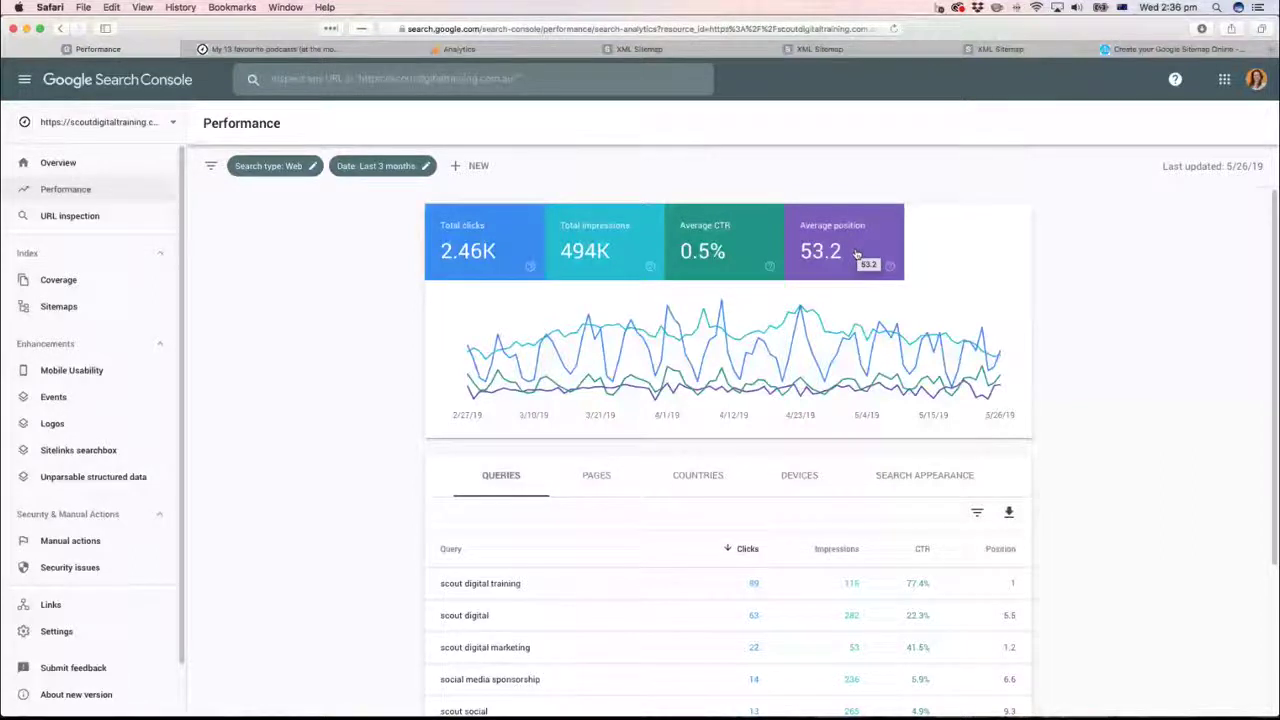
scroll(402, 502, down, 1)
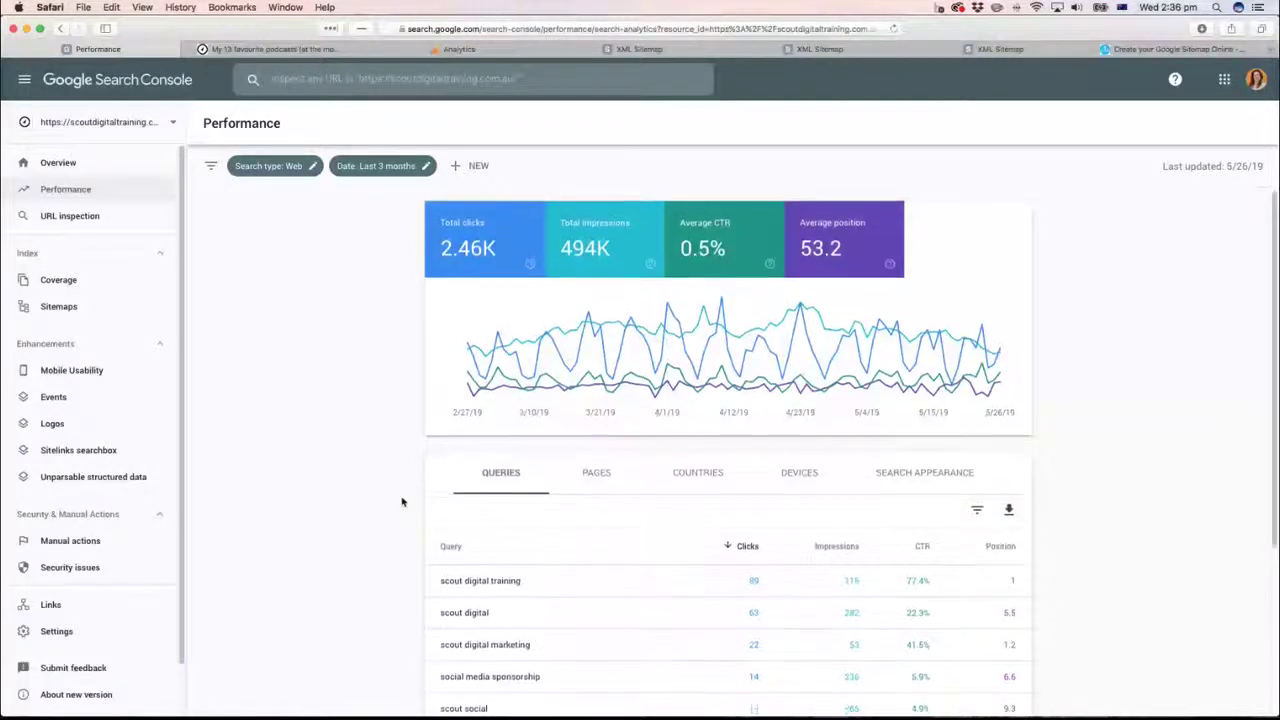
scroll(402, 502, down, 3)
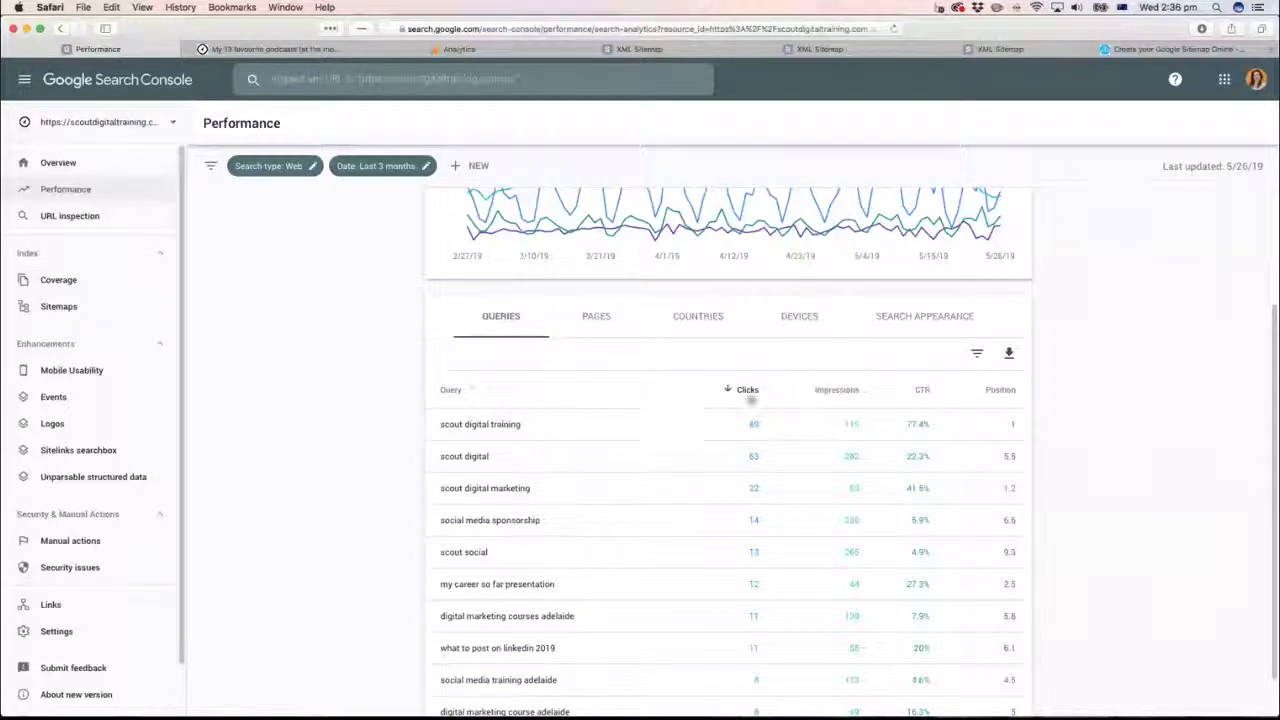
click(750, 392)
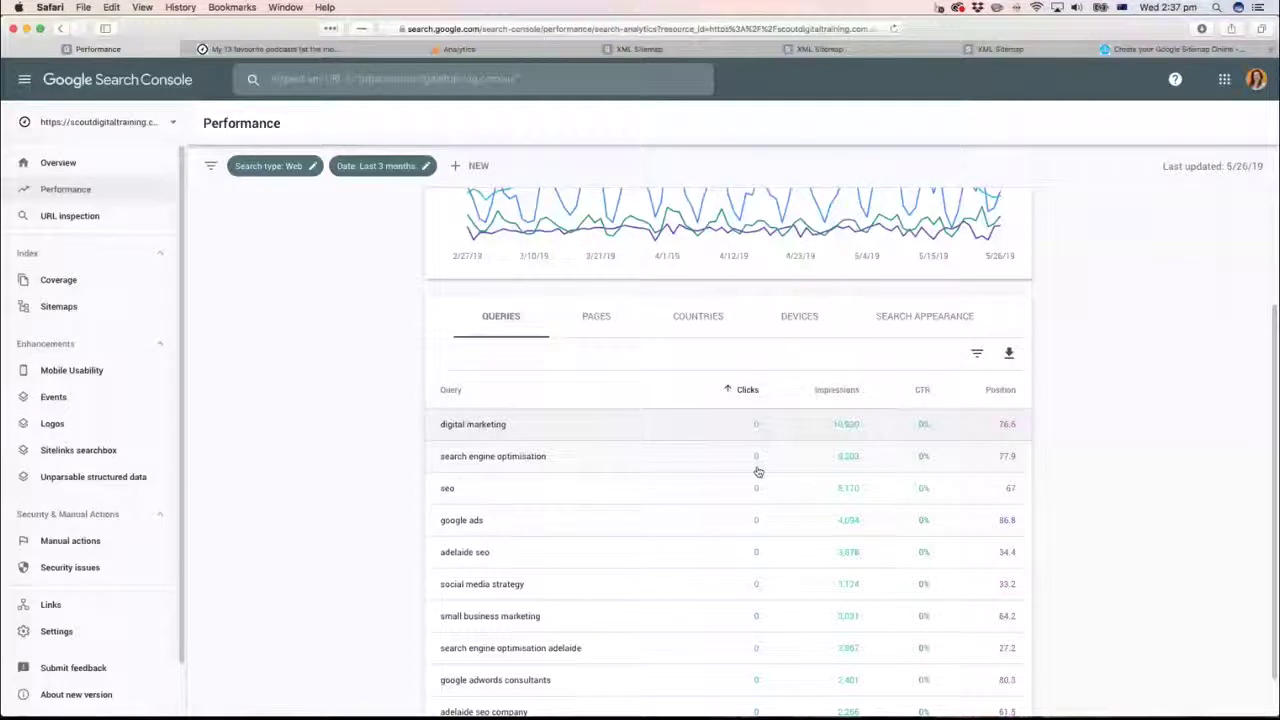
Set the query table to show 50 rows per page
scroll(733, 616, down, 1)
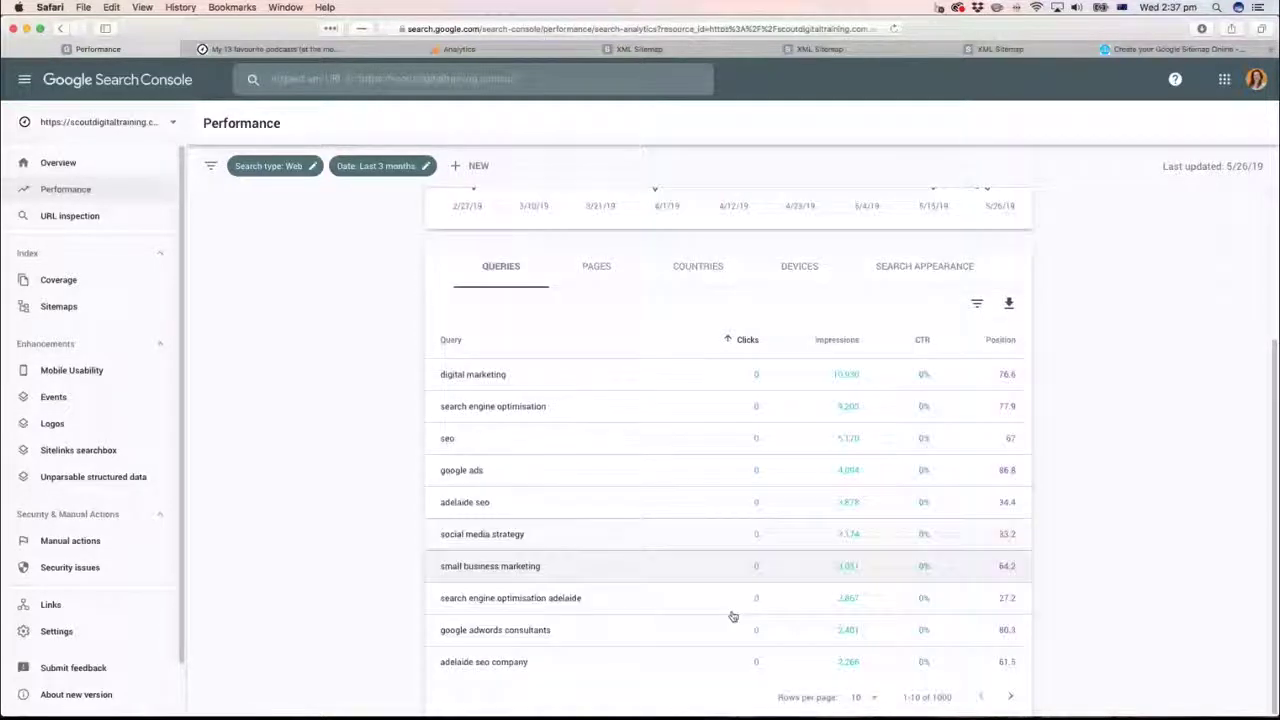
click(862, 697)
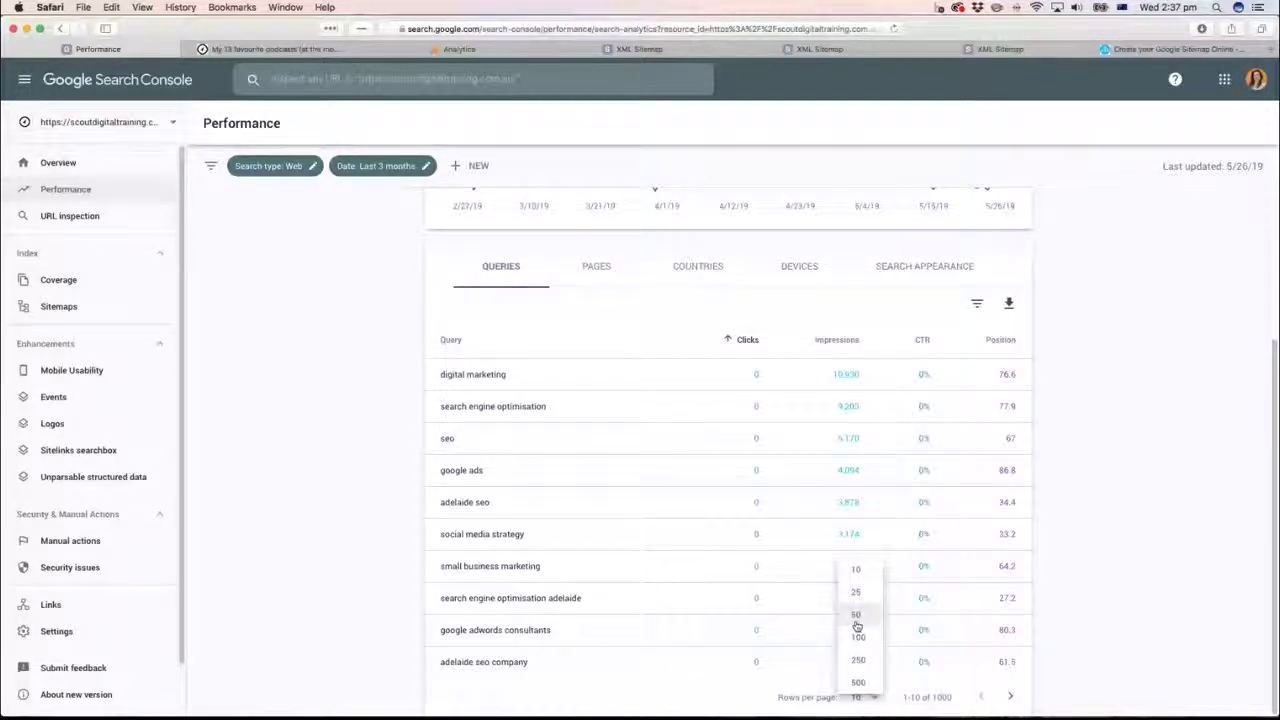
click(856, 614)
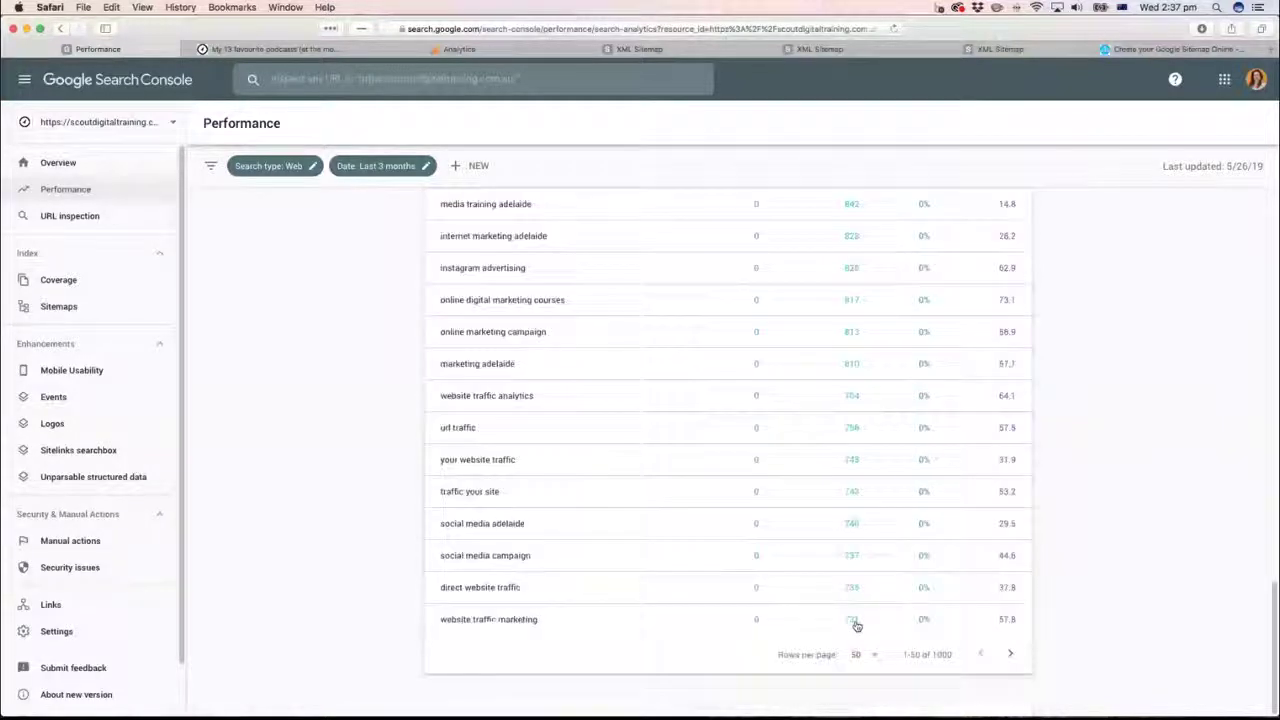
Sort the query table by impressions and by CTR, ending each with the lowest values first
scroll(696, 568, up, 1)
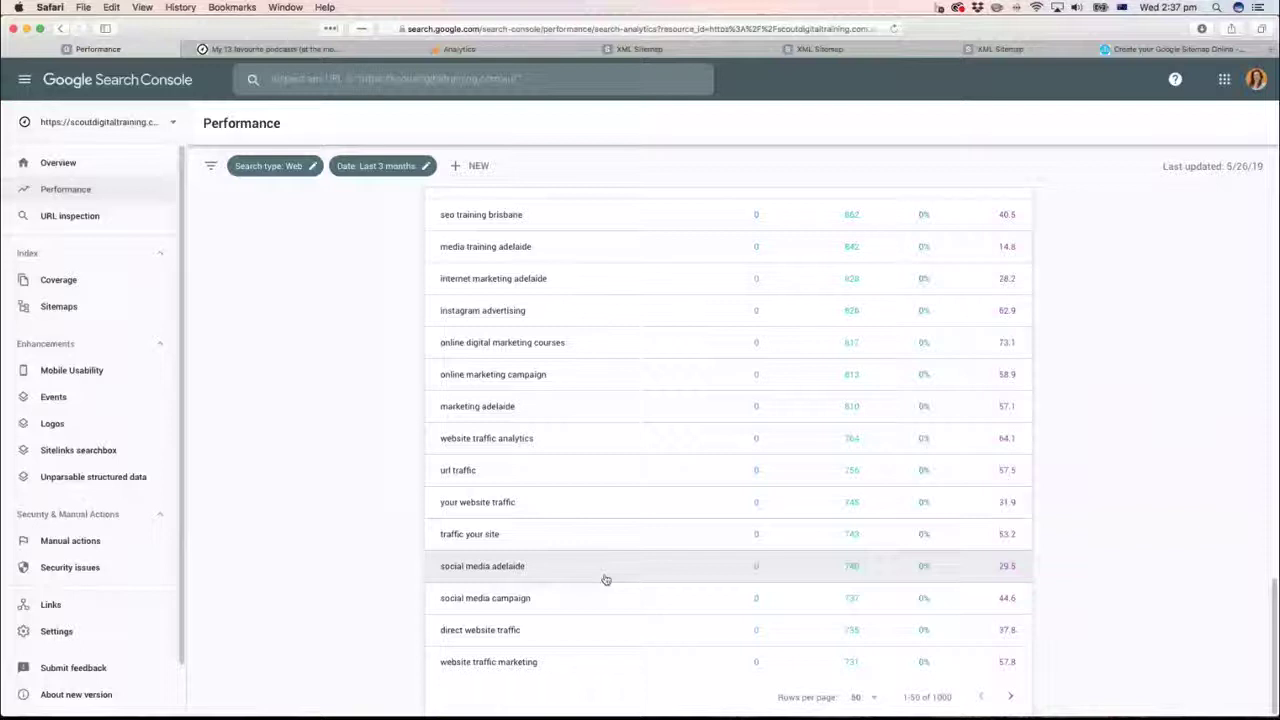
scroll(609, 603, up, 10)
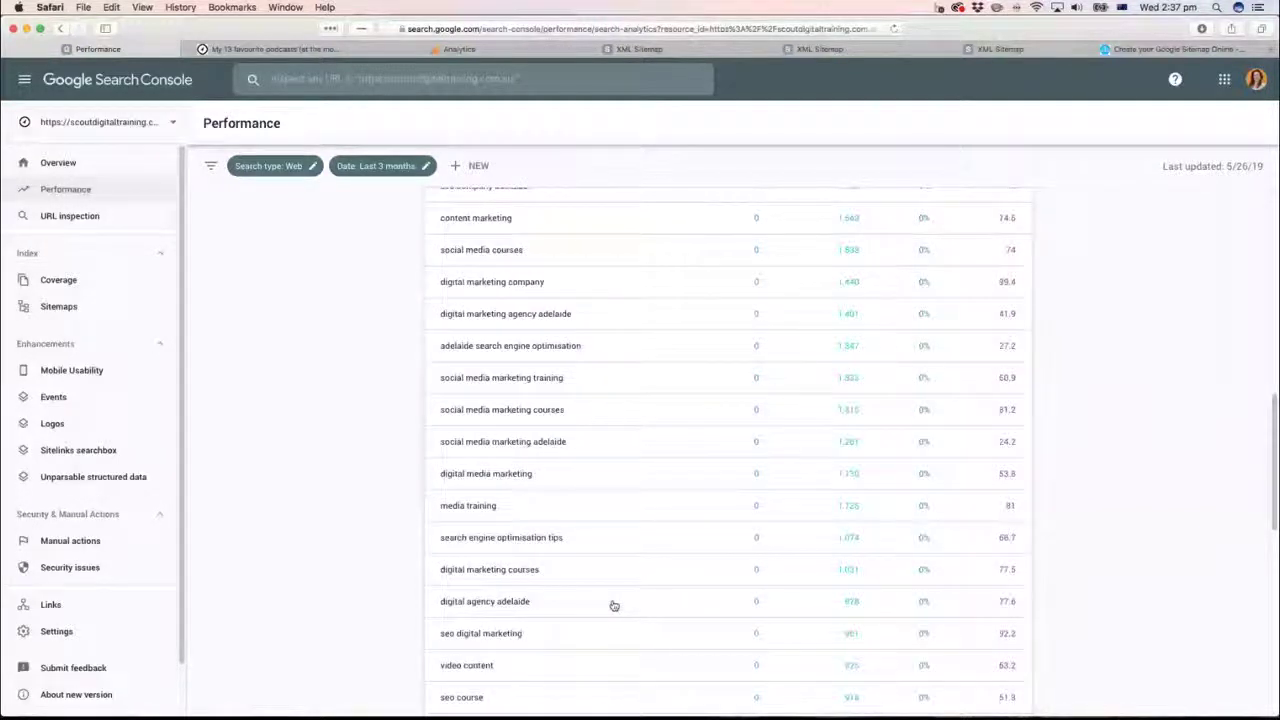
scroll(614, 606, up, 10)
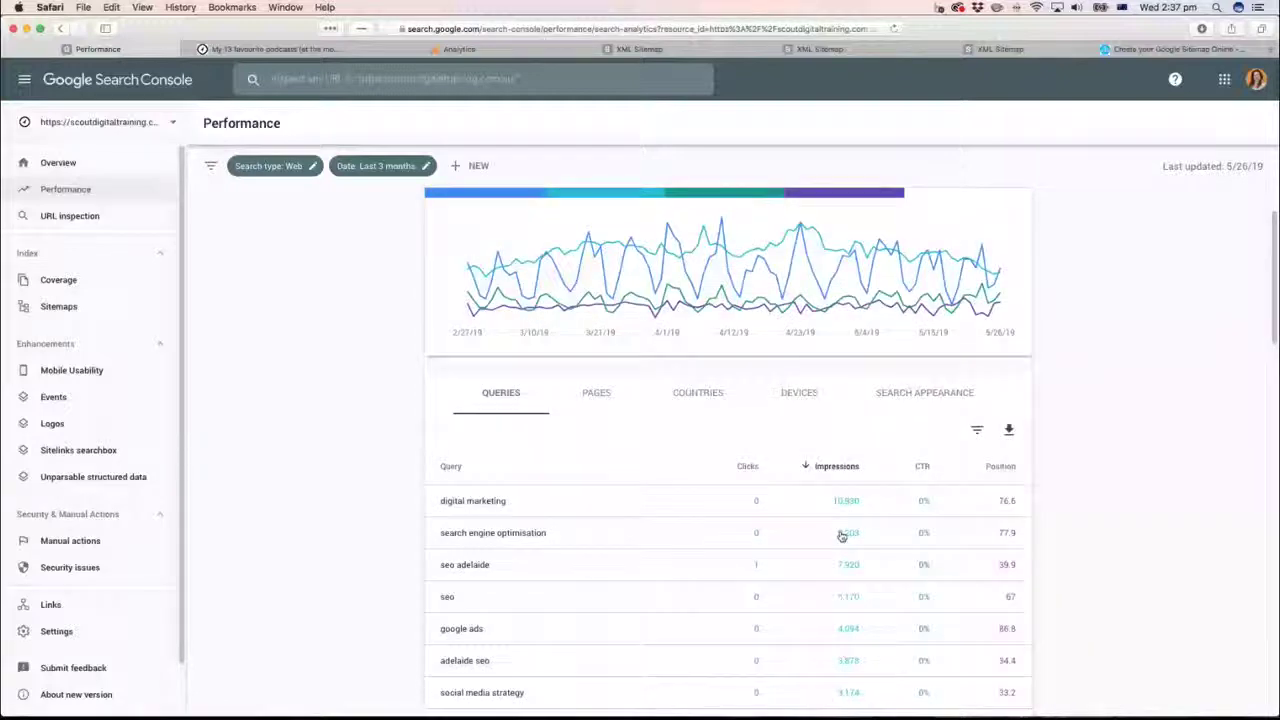
click(840, 470)
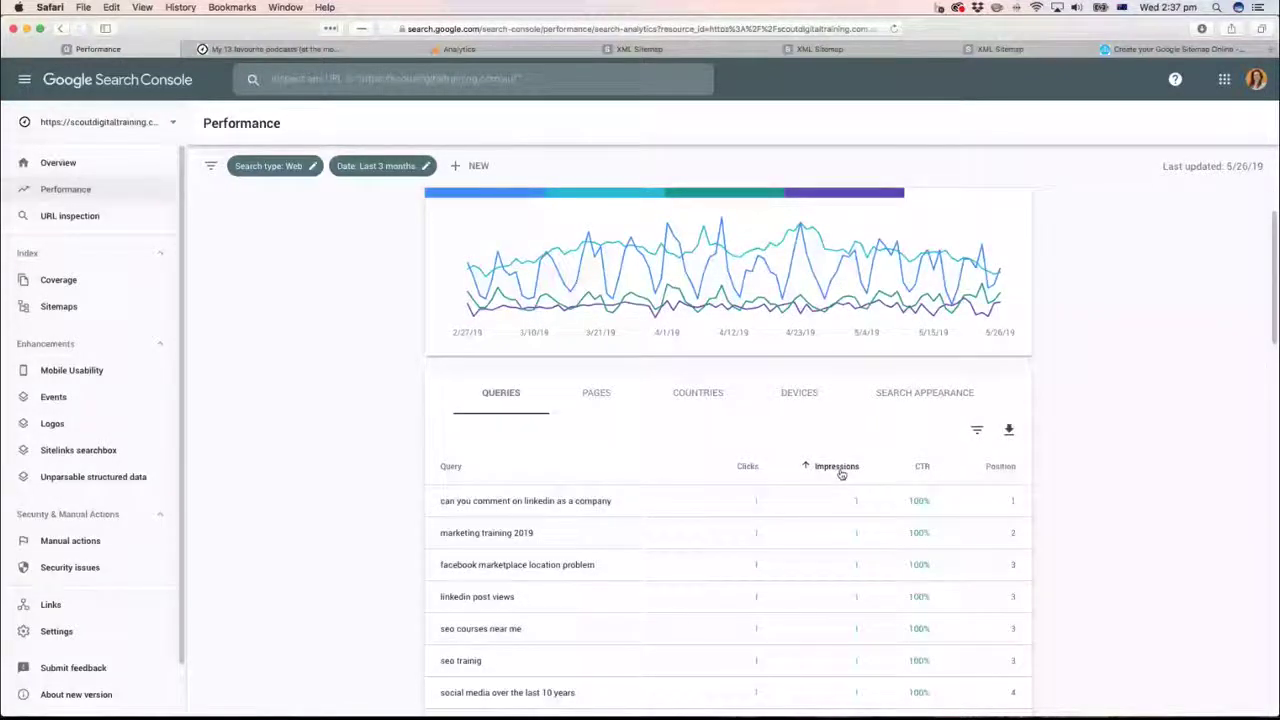
click(922, 473)
click(922, 473)
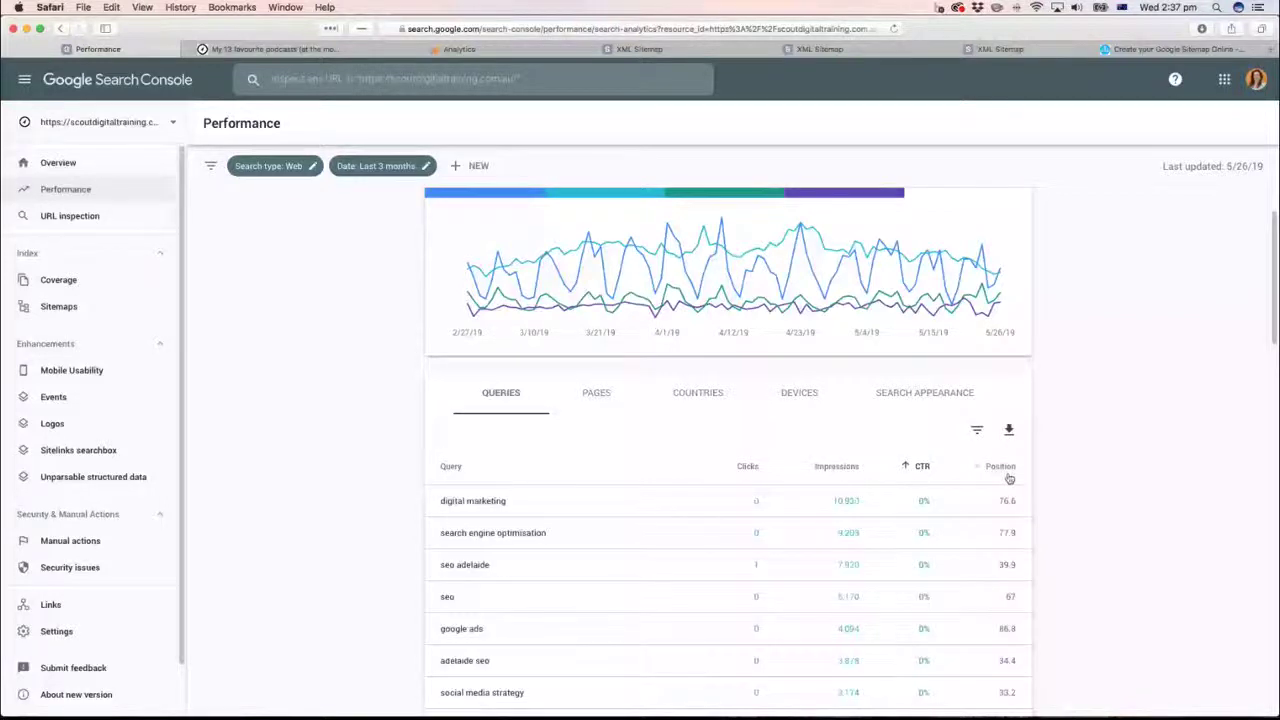
Sort the queries by position in ascending order and look through the best-ranked ones
click(1000, 467)
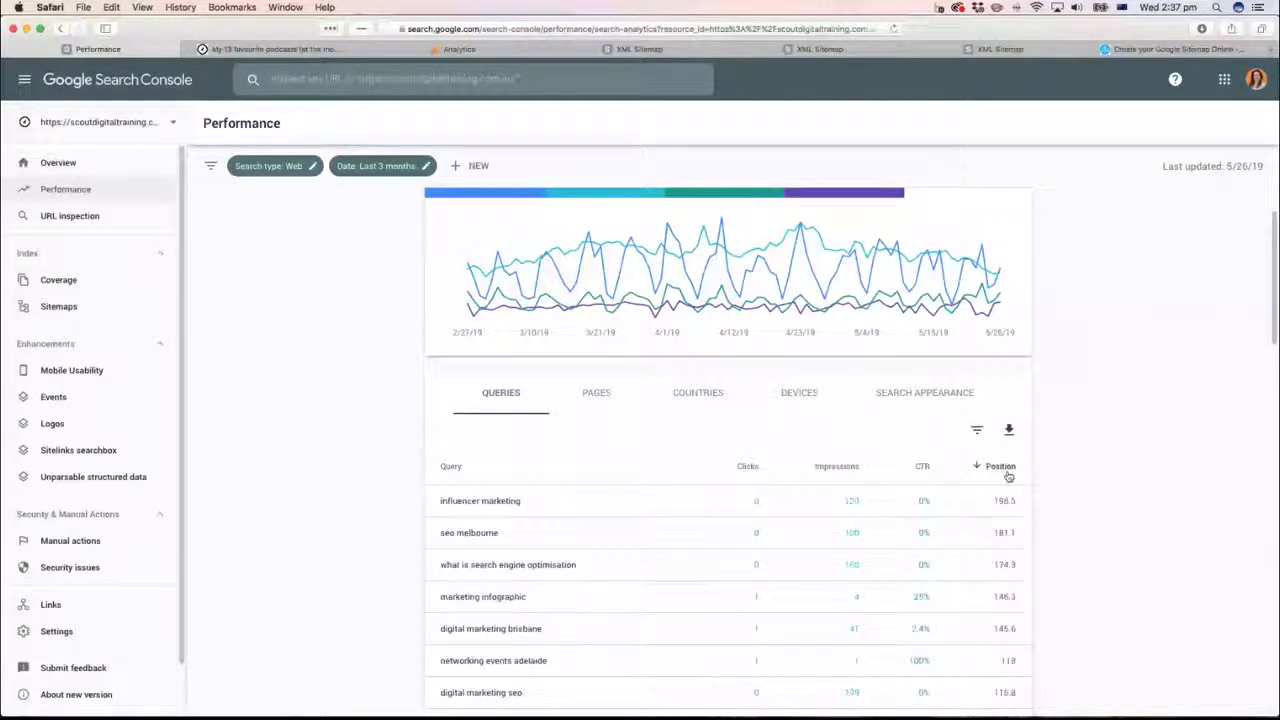
click(1004, 472)
scroll(880, 545, down, 3)
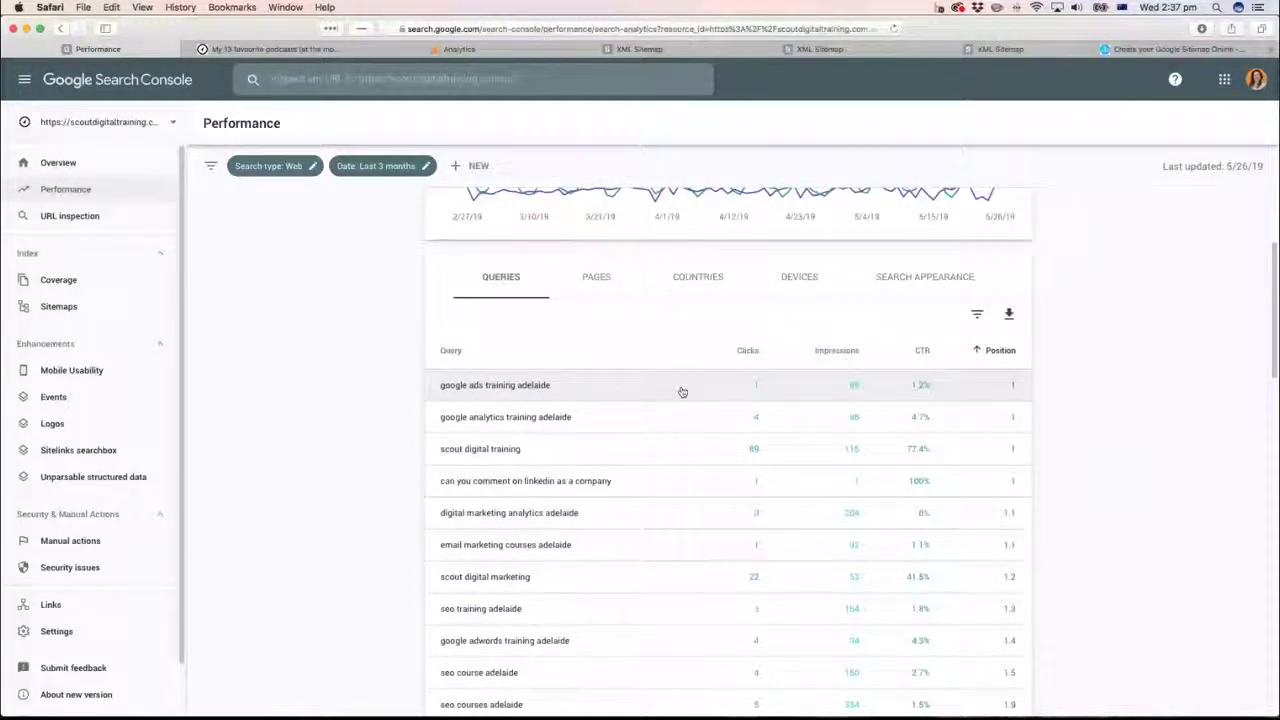
scroll(674, 437, down, 3)
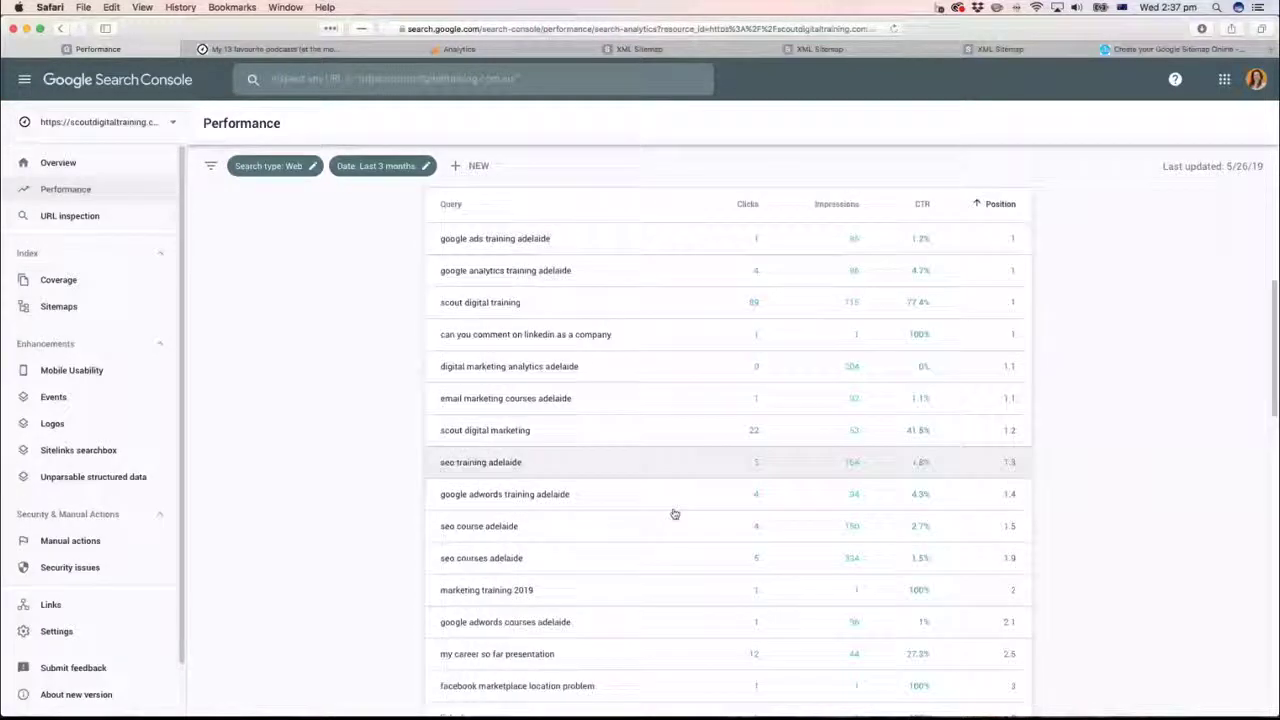
scroll(674, 514, down, 1)
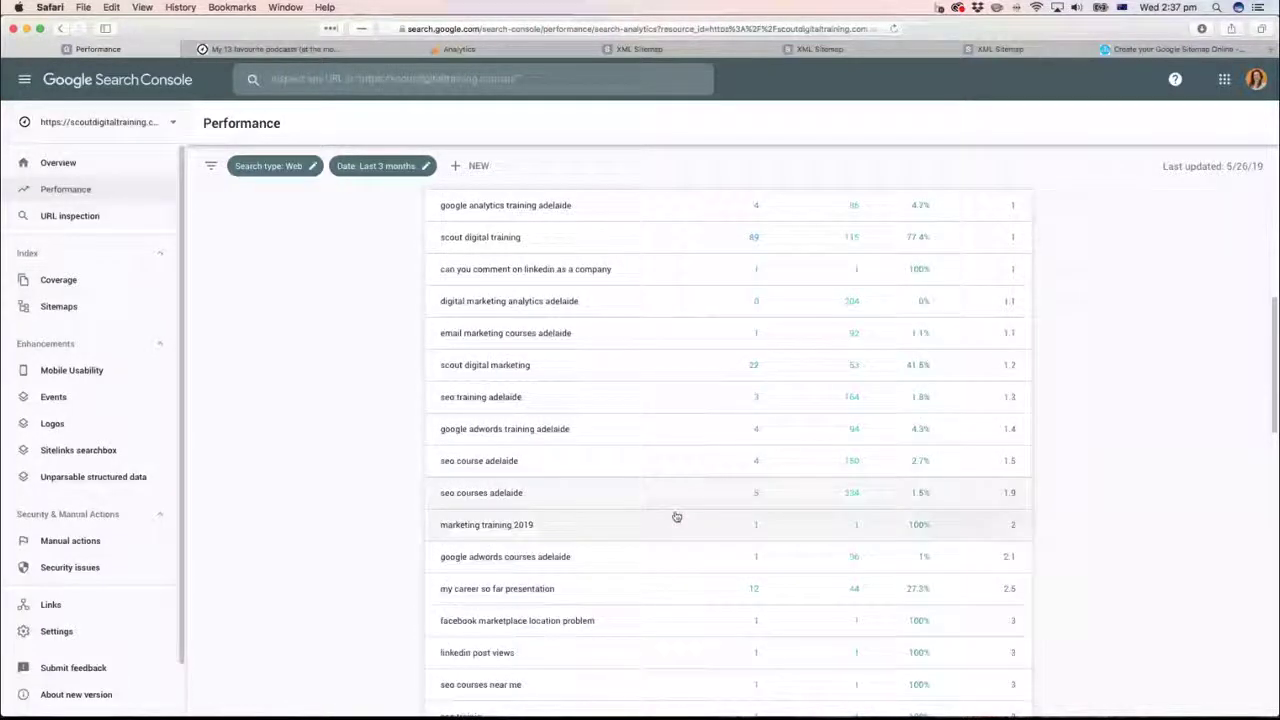
scroll(676, 516, down, 2)
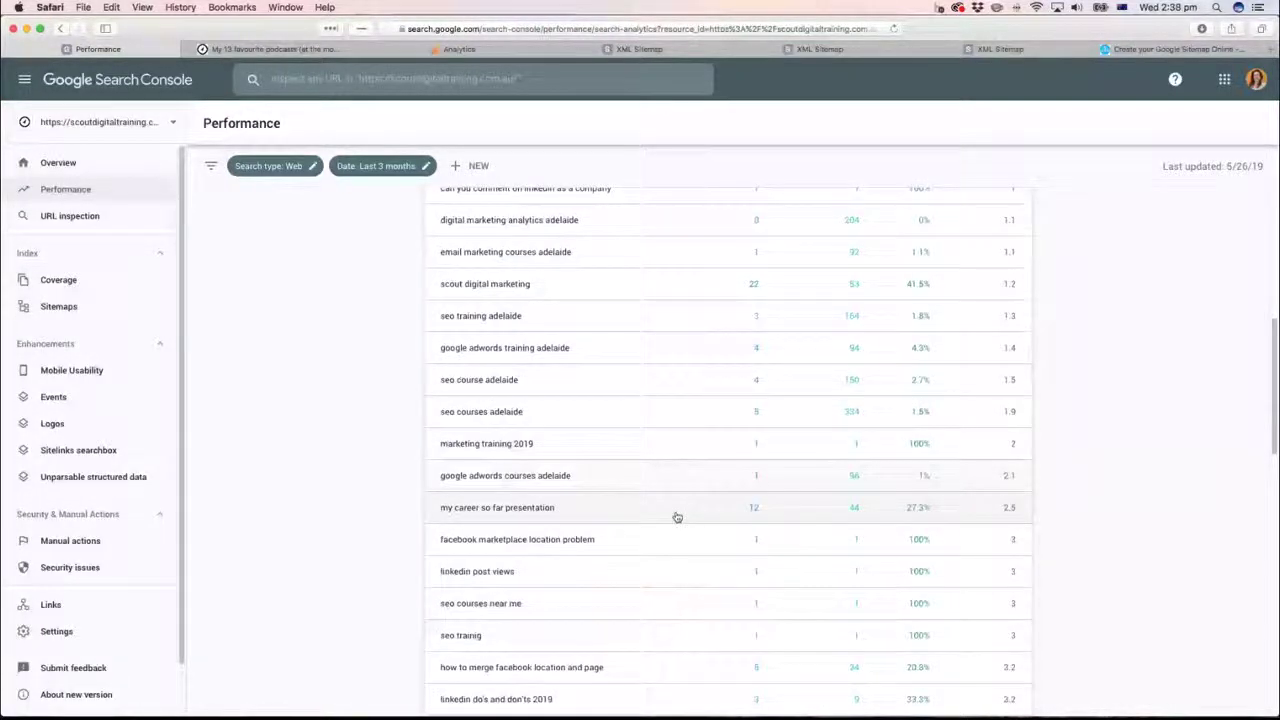
scroll(676, 516, down, 6)
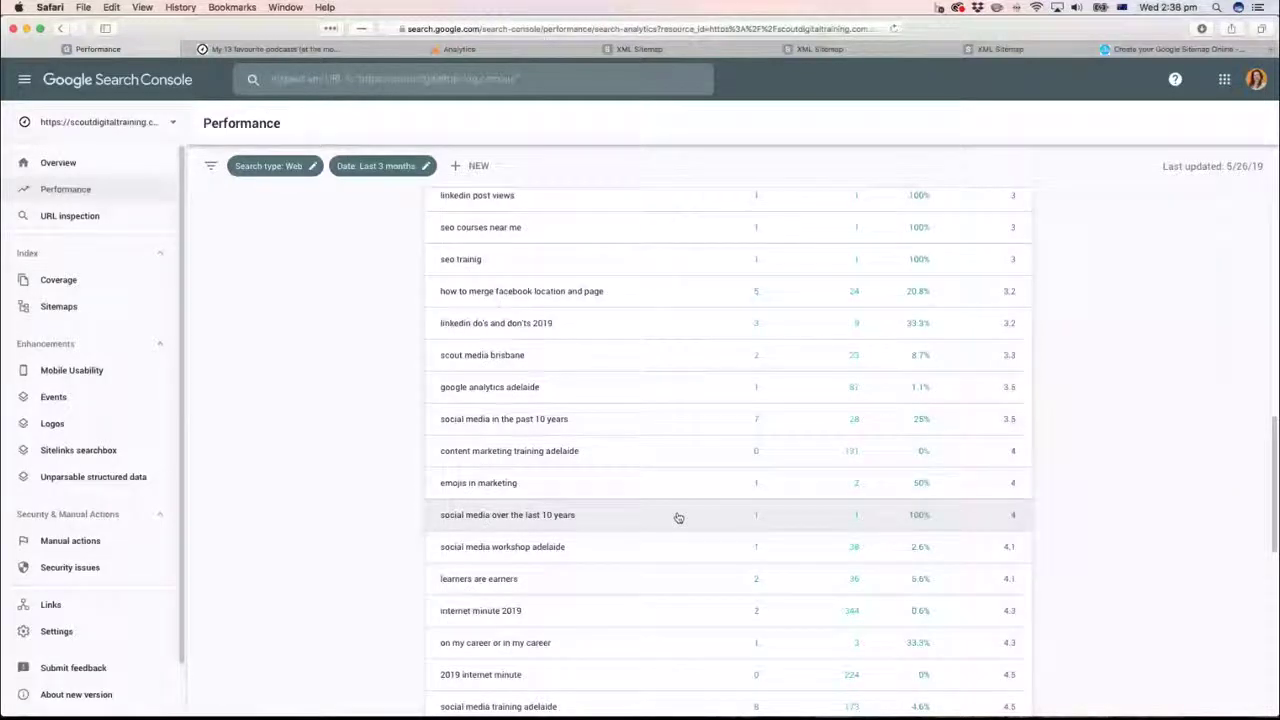
scroll(679, 516, down, 1)
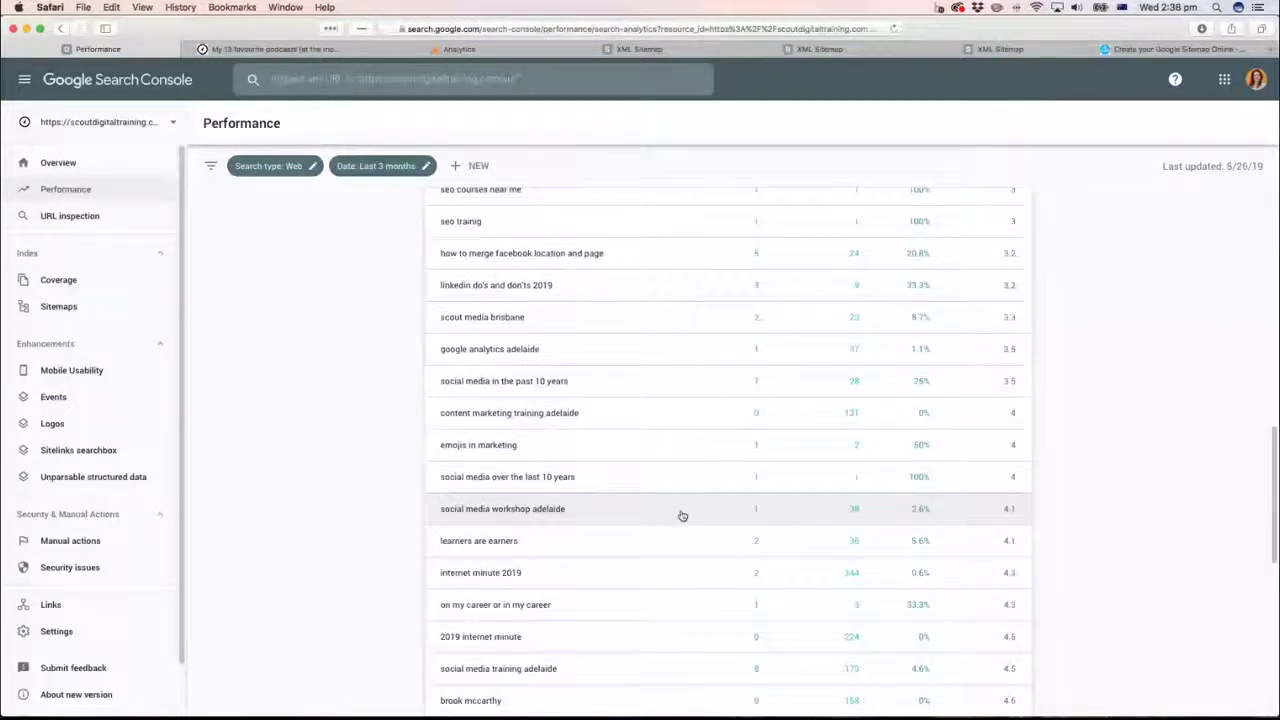
scroll(682, 515, down, 2)
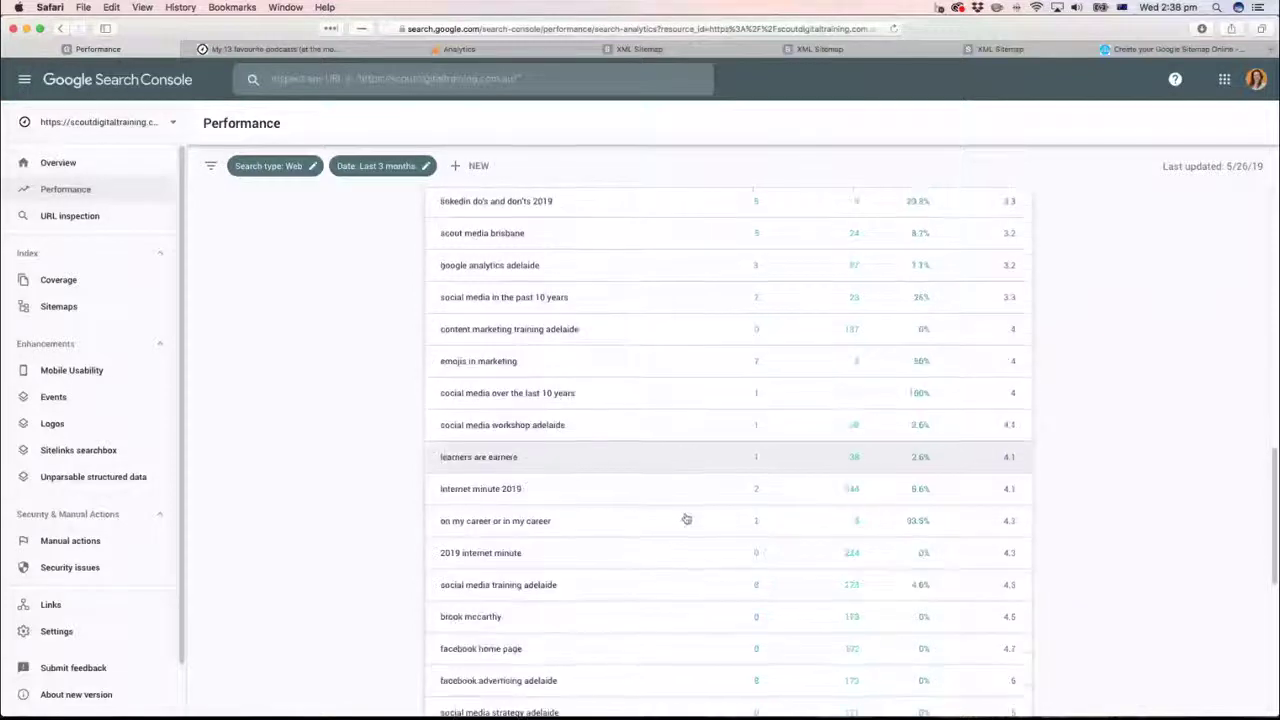
scroll(686, 518, down, 3)
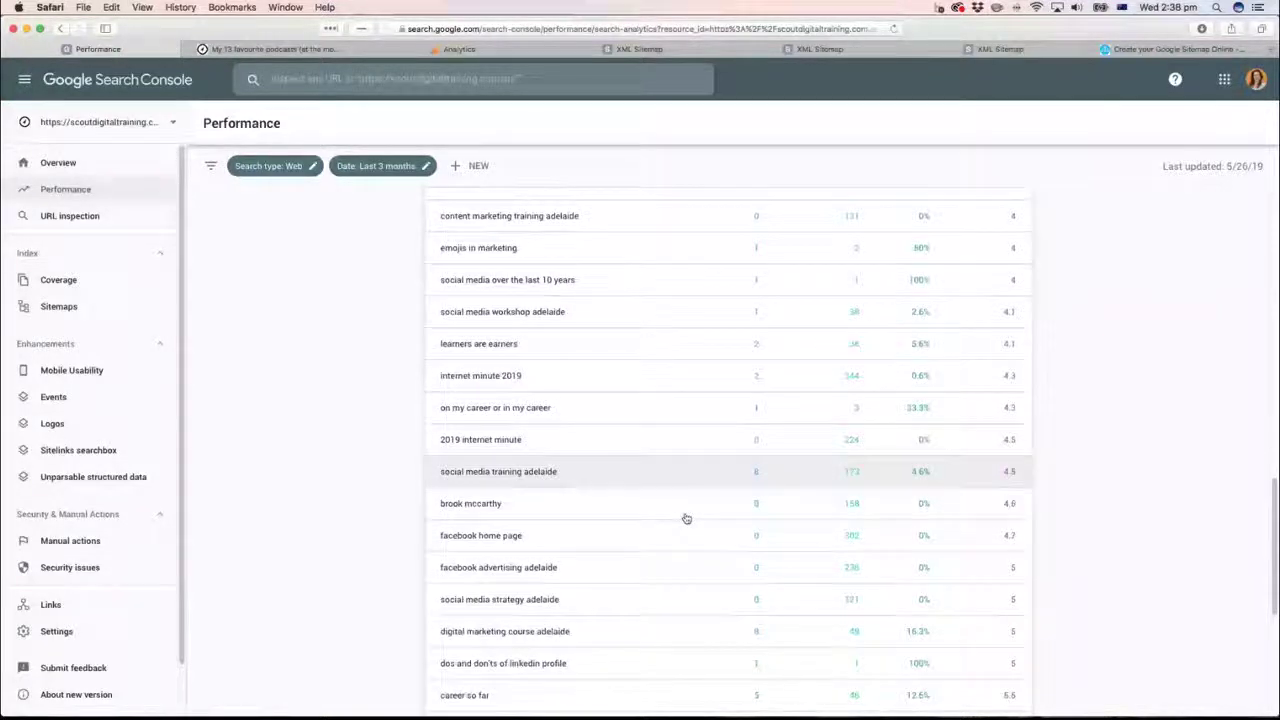
Remove Average position, Average CTR and Total impressions from the performance chart, leaving only Total clicks
scroll(686, 518, up, 20)
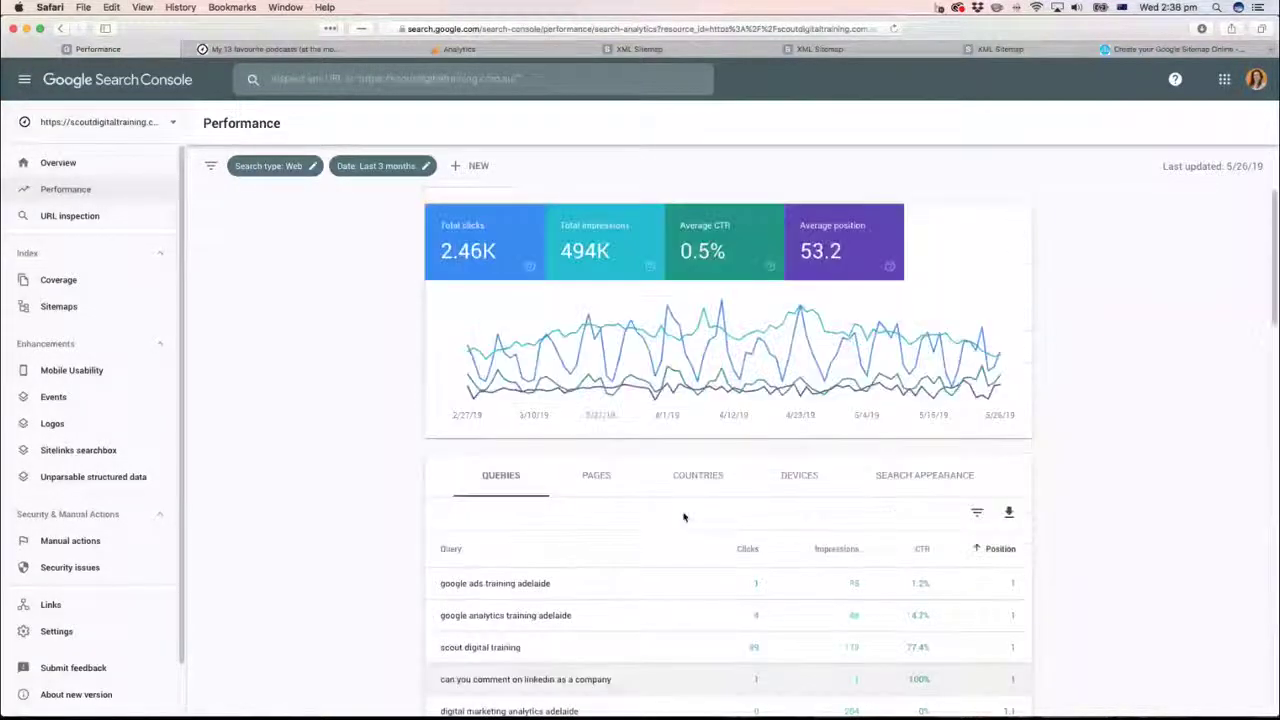
click(788, 244)
click(720, 238)
click(636, 230)
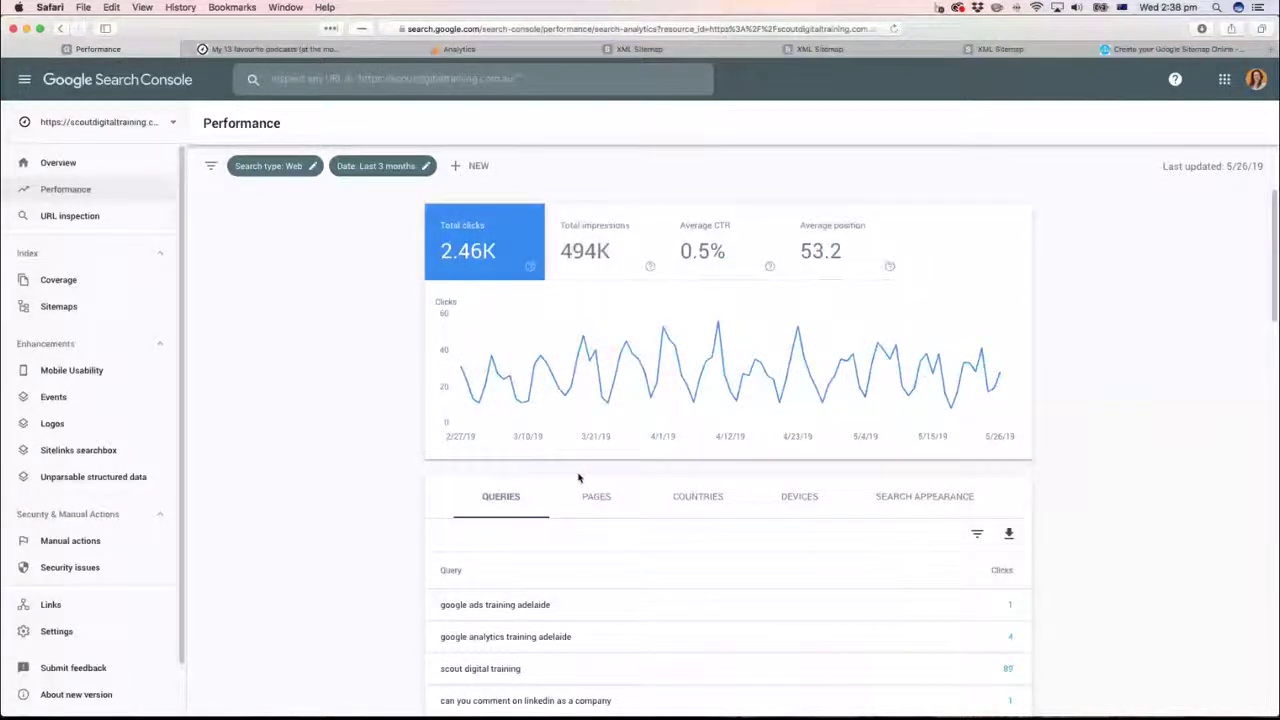
Show Total impressions, Average CTR and Average position in the performance chart again
click(645, 236)
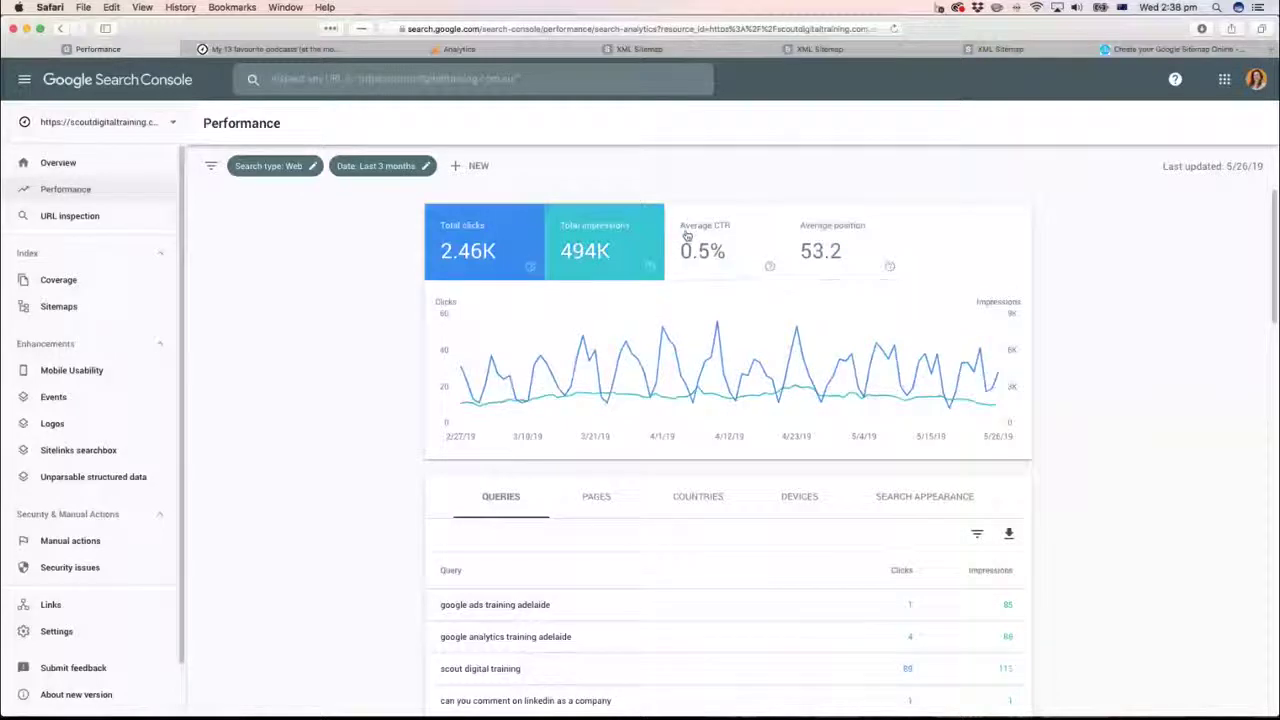
click(687, 234)
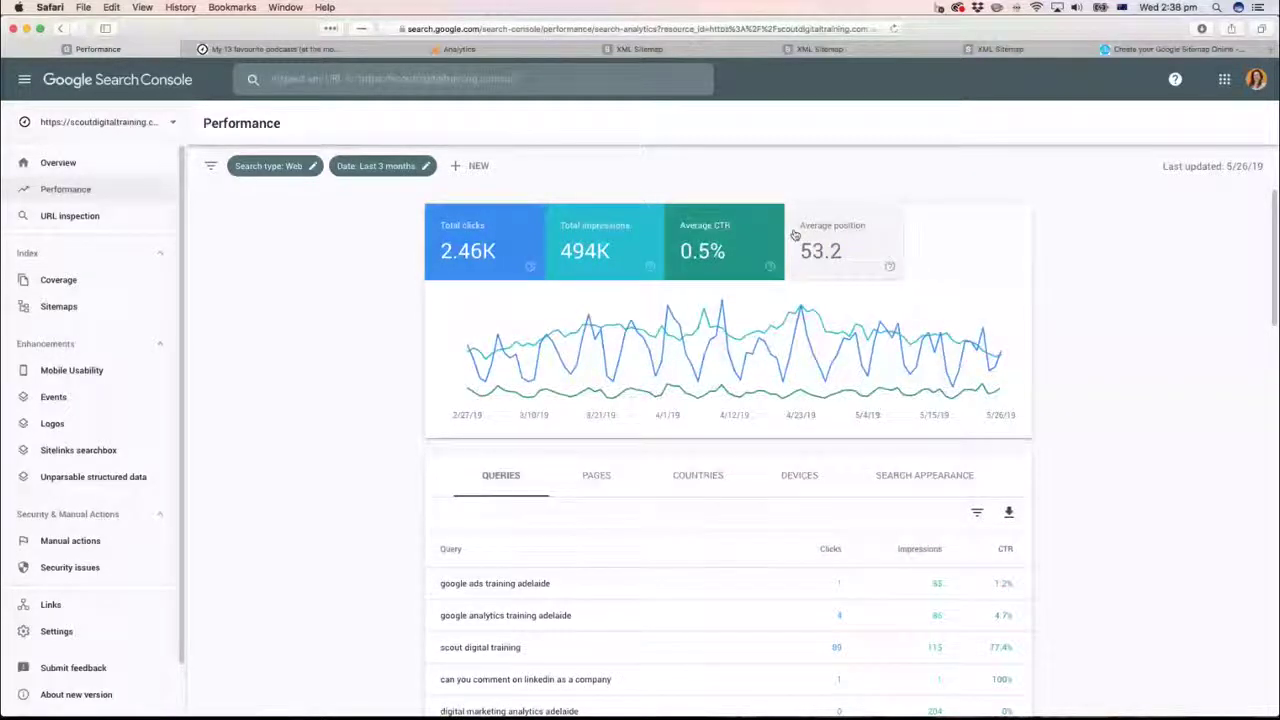
click(836, 228)
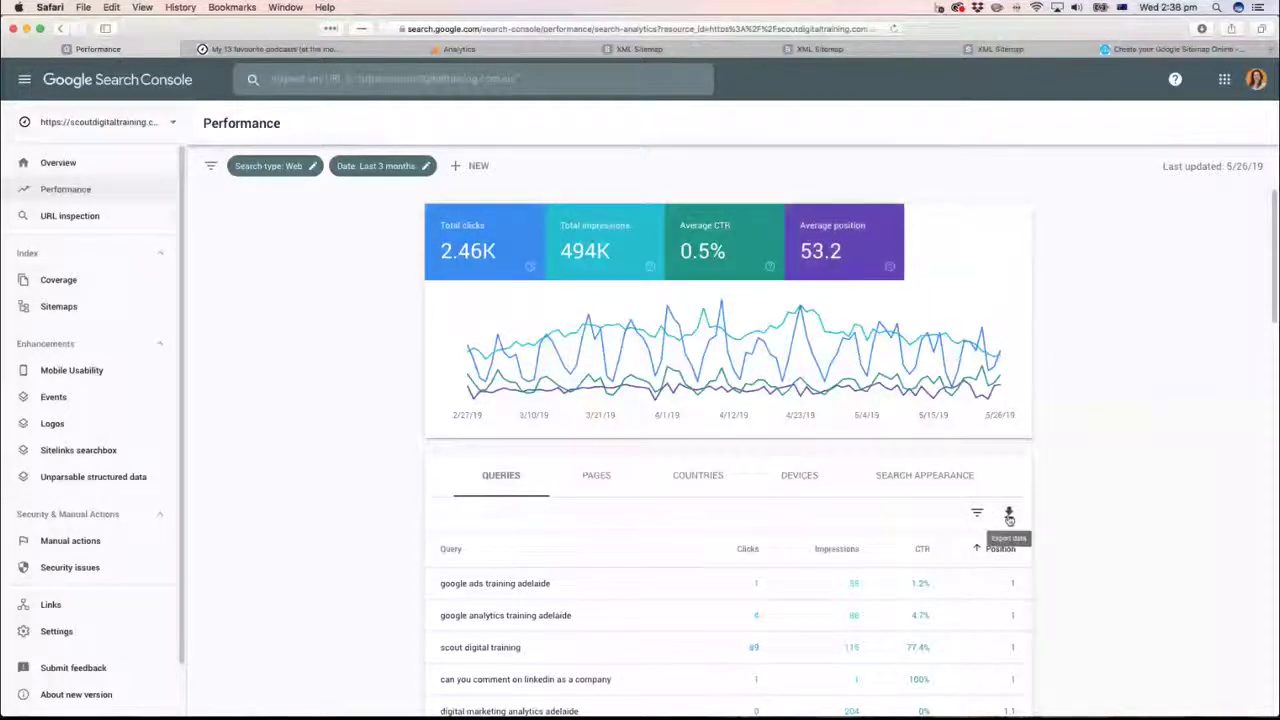
Check the export formats and filter fields offered for the query table without choosing any
click(1010, 516)
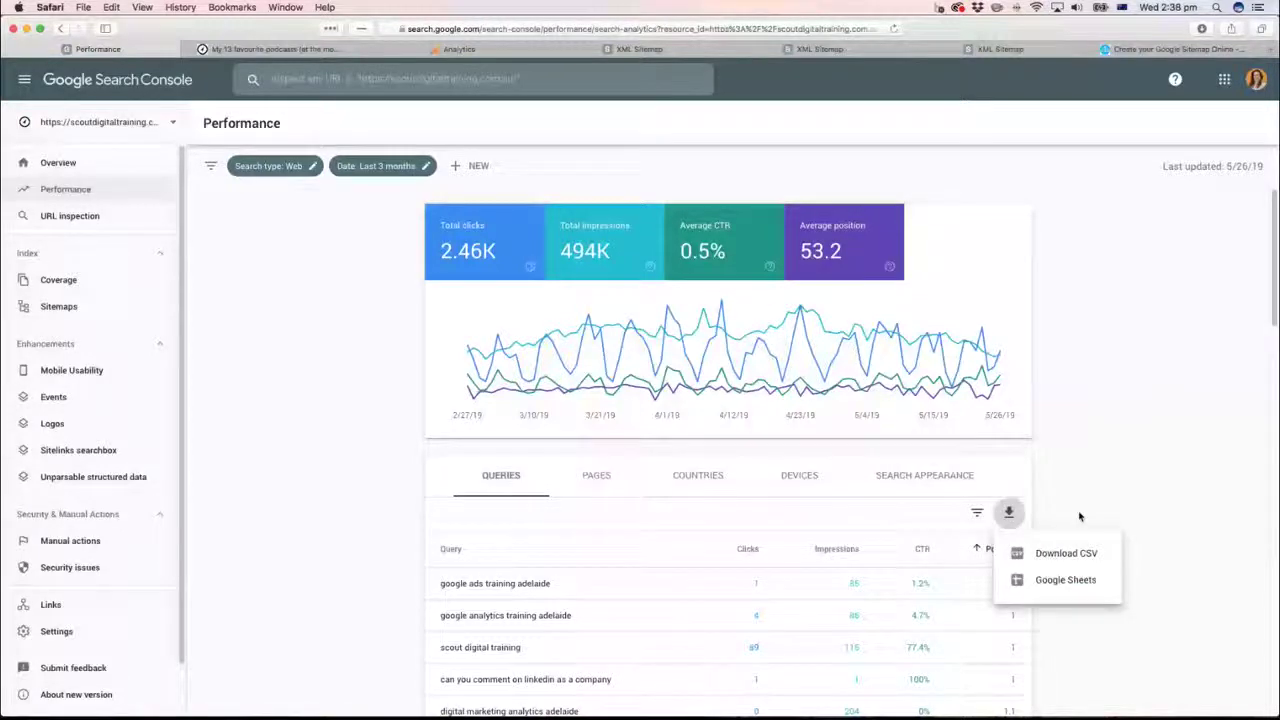
click(977, 515)
click(977, 515)
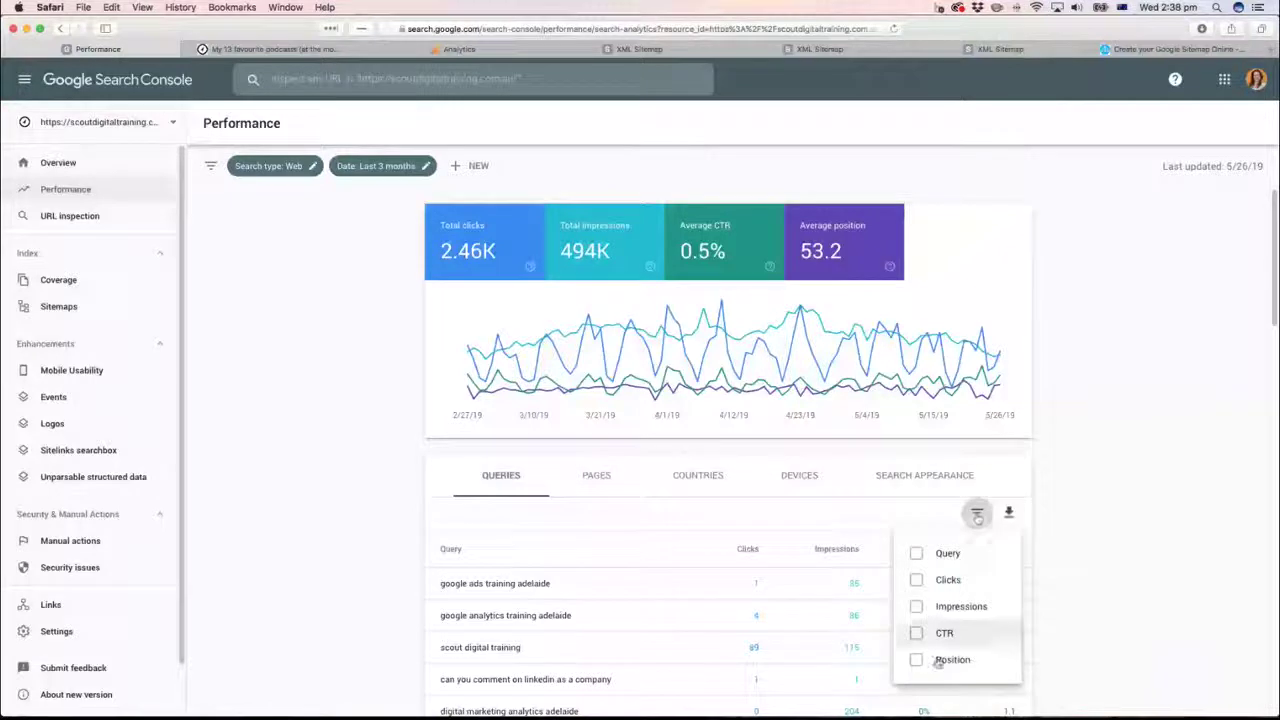
click(903, 487)
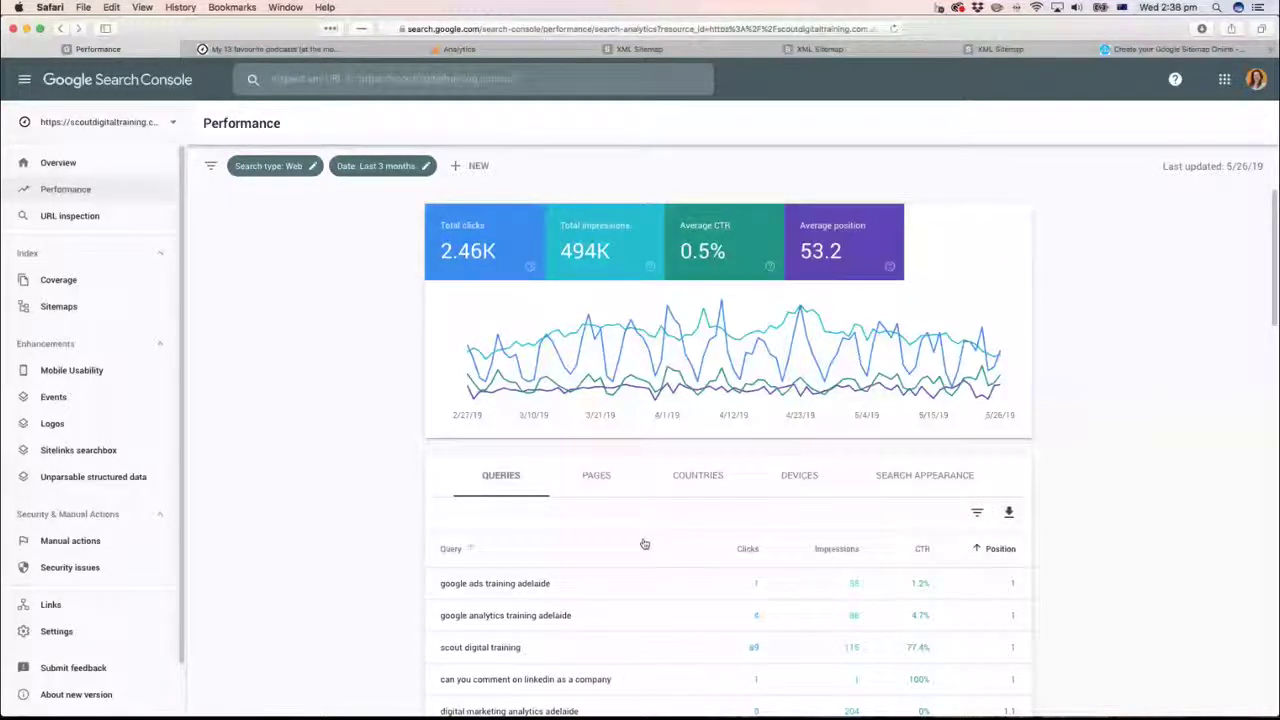
Break the search performance down by page and examine each page's clicks, impressions, CTR and position
click(603, 482)
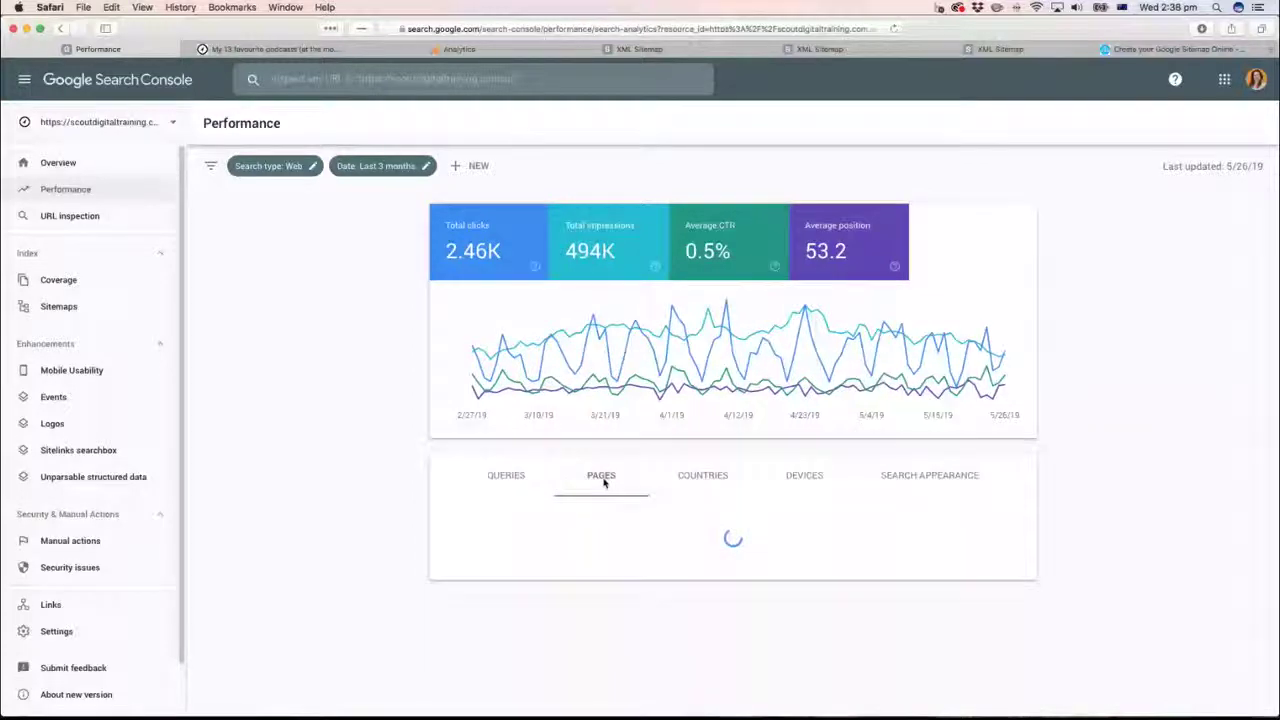
scroll(357, 557, down, 1)
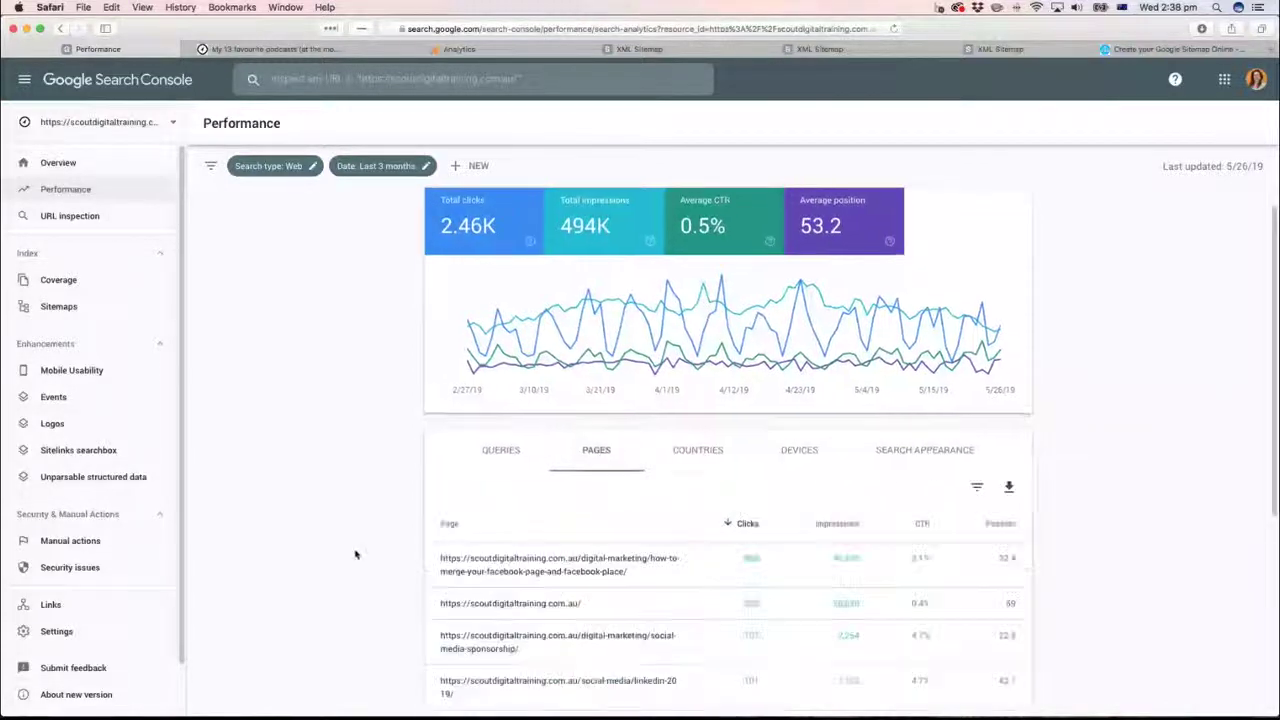
scroll(440, 520, down, 2)
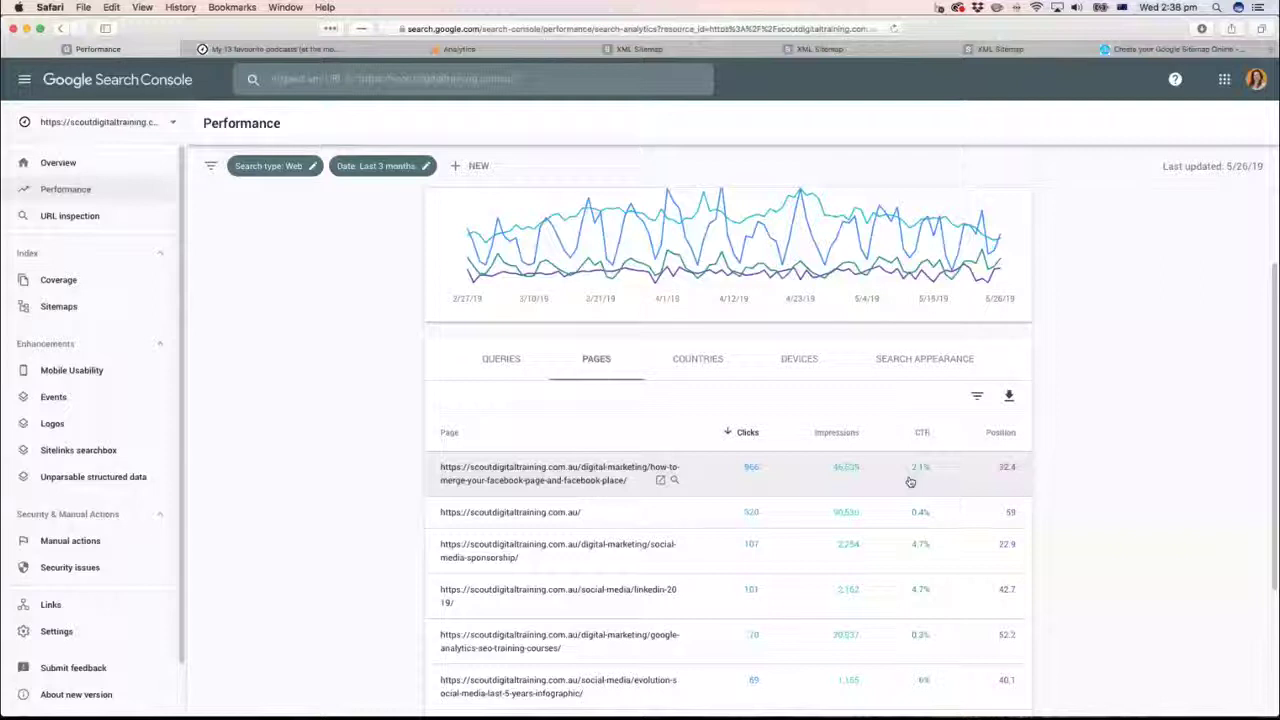
Break the search performance down by country and examine the figures for each country
click(697, 358)
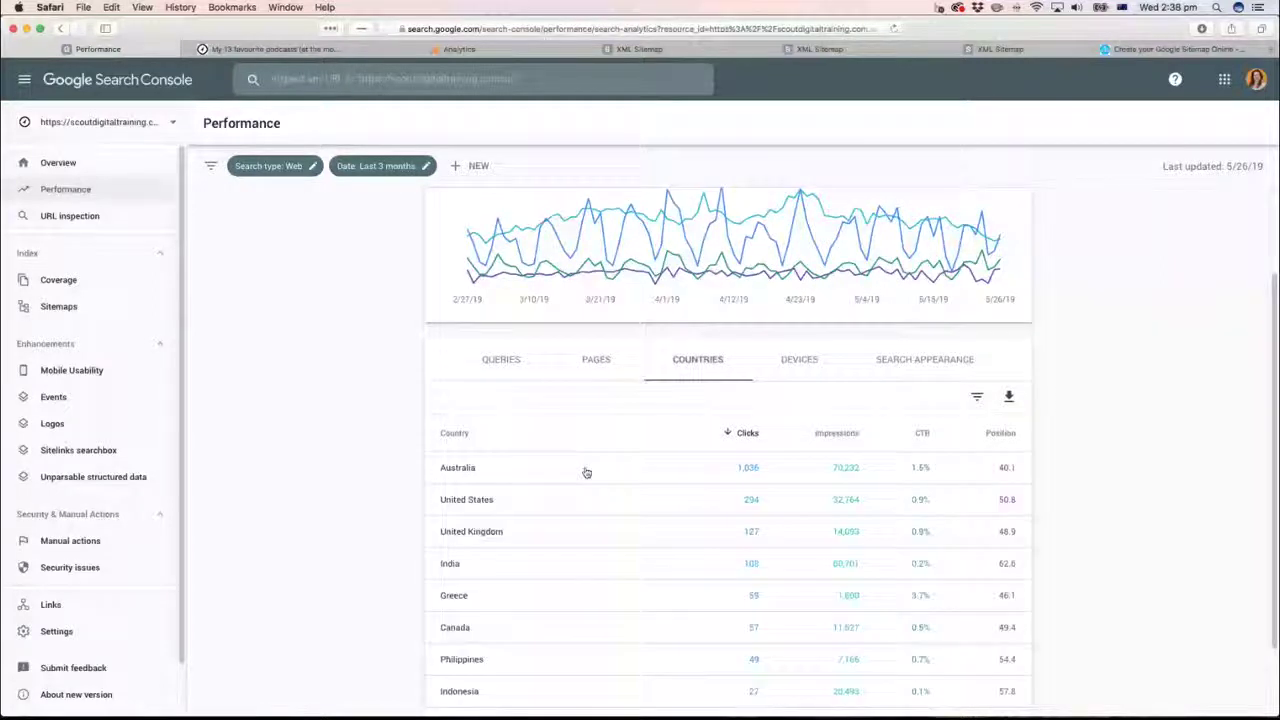
scroll(586, 472, down, 1)
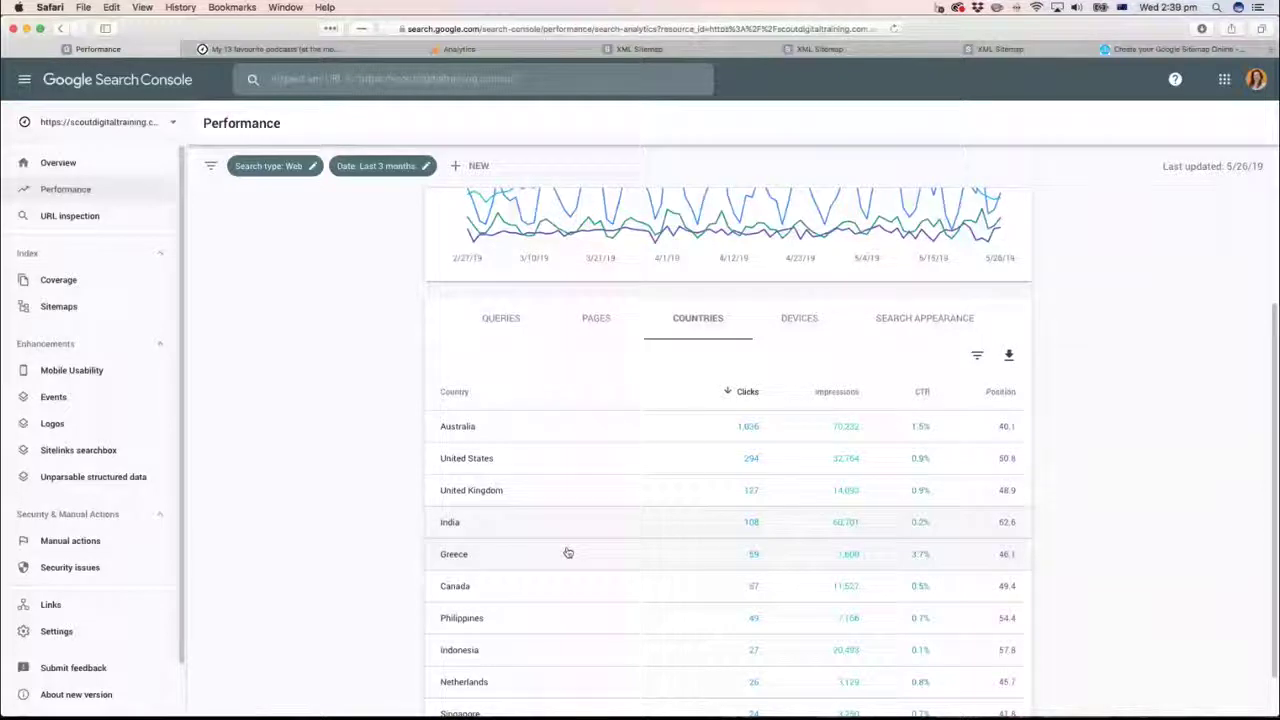
scroll(672, 368, down, 1)
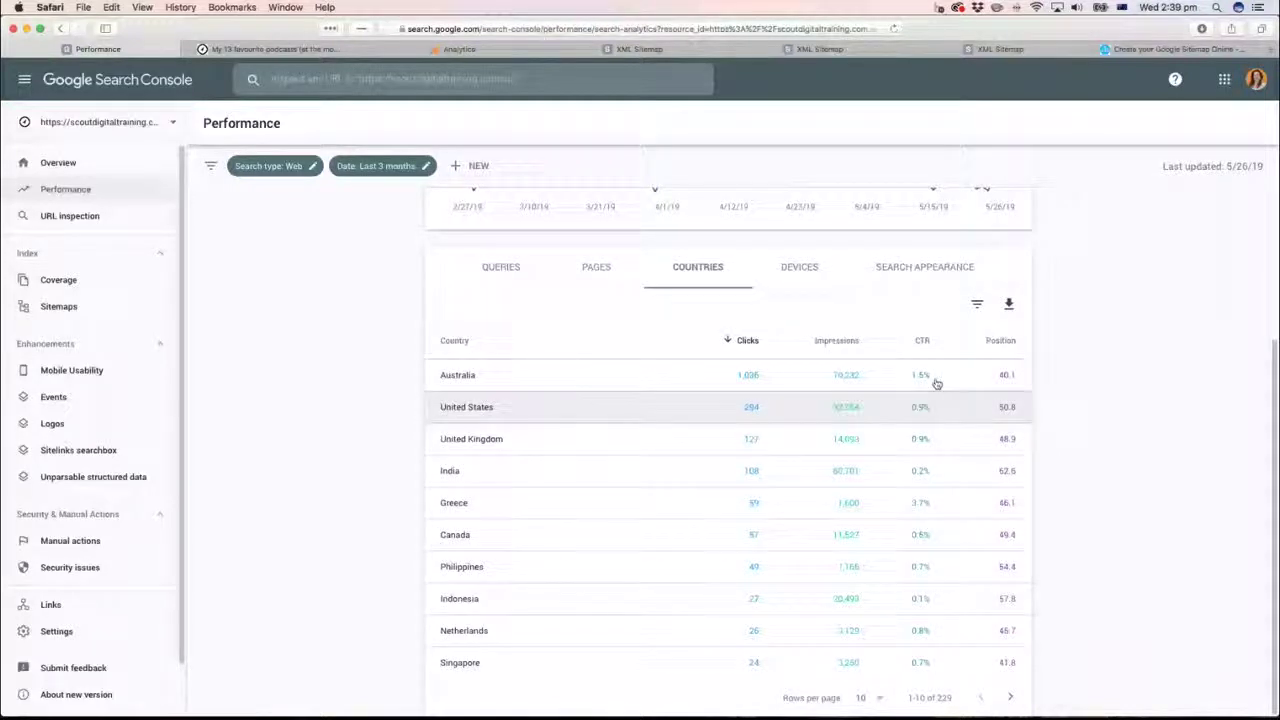
Break the search performance down by device and by search appearance, examining clicks, impressions, CTR and position for each
scroll(850, 395, up, 3)
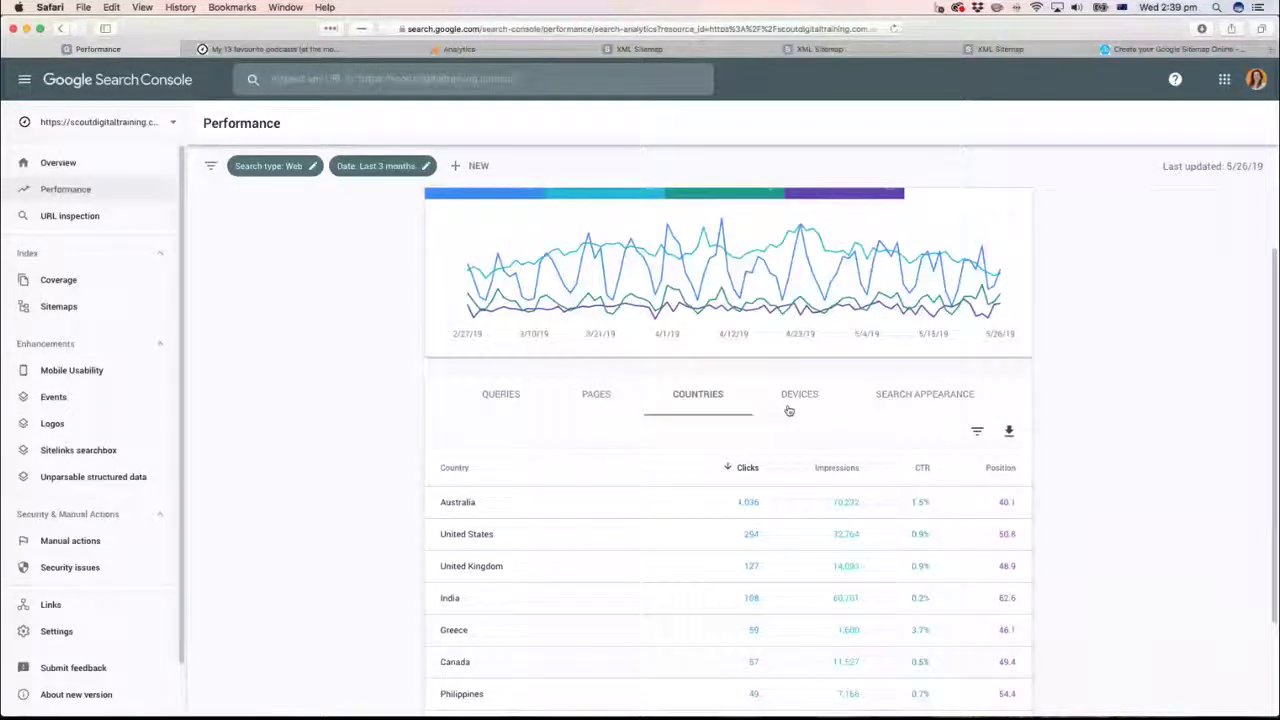
click(790, 405)
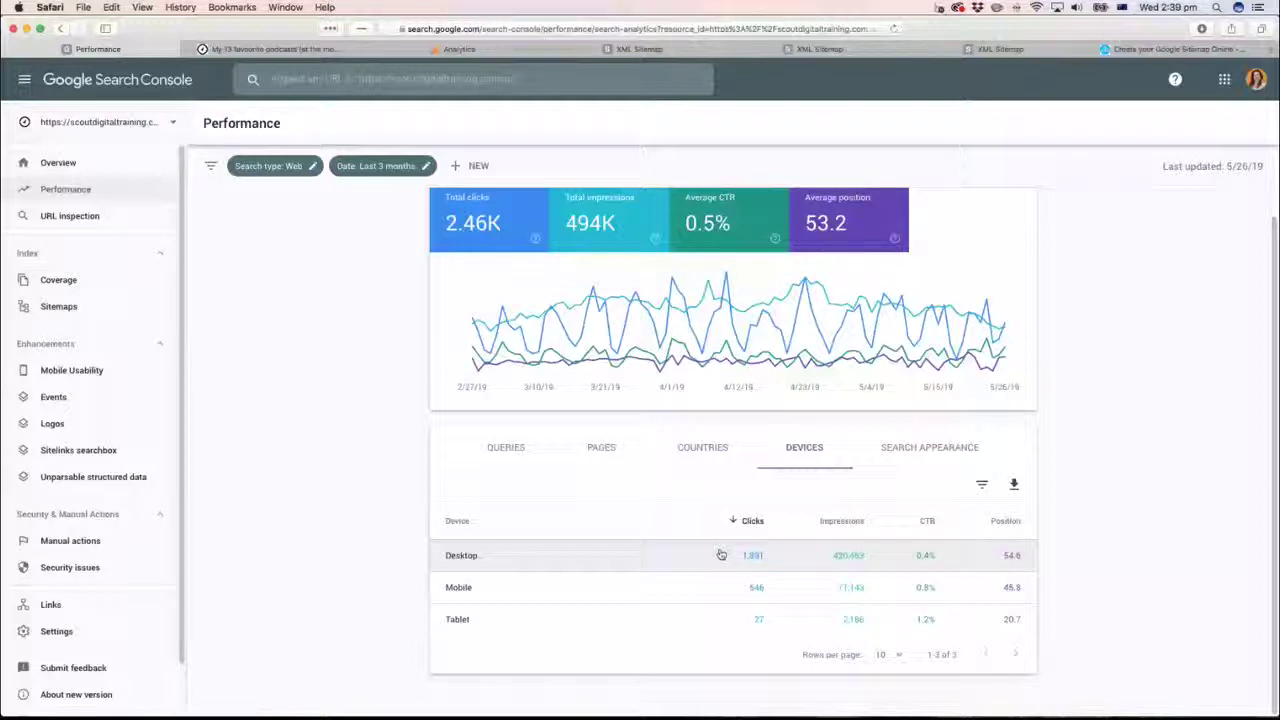
click(922, 451)
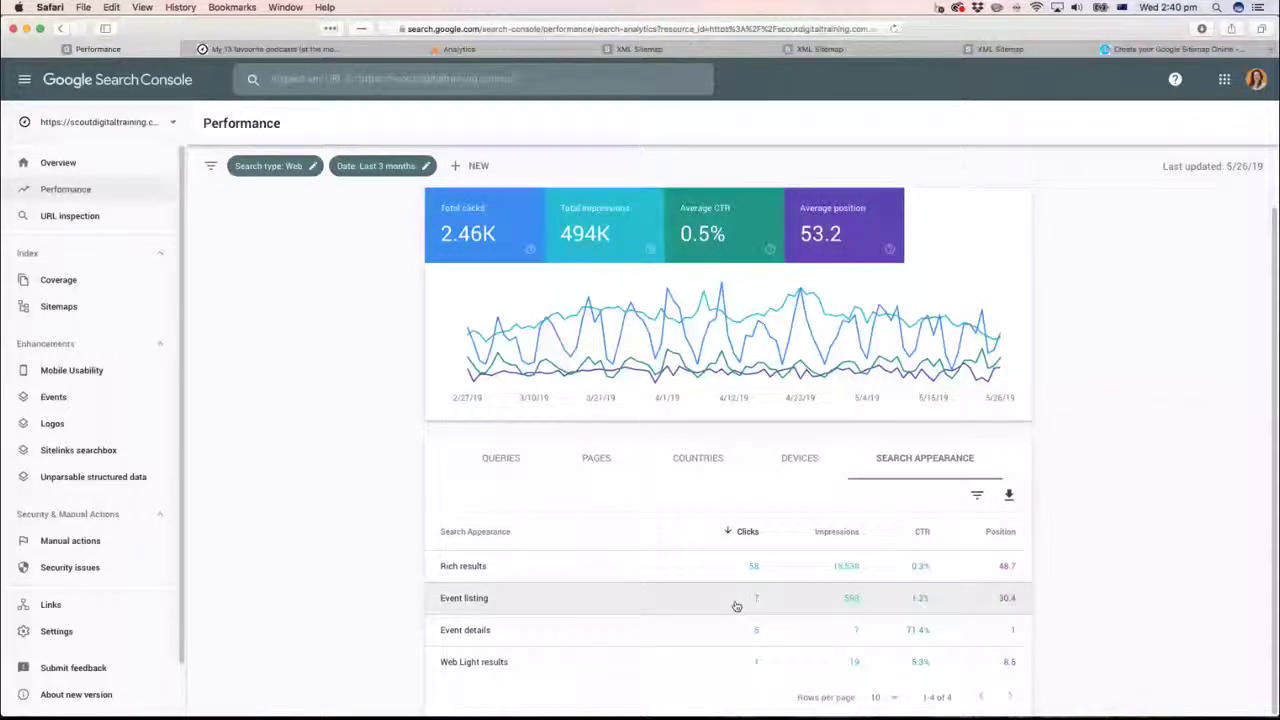
Return to the query breakdown and review the search queries with their clicks, impressions, CTR and position
click(500, 457)
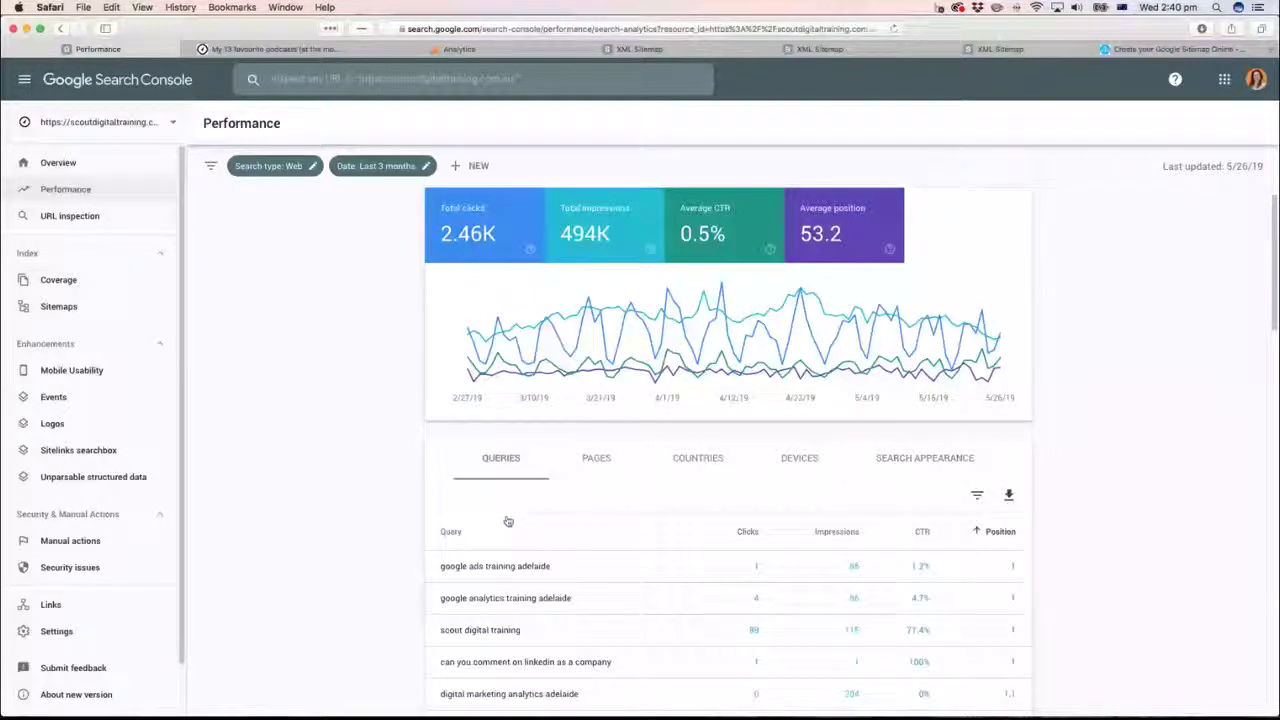
scroll(508, 521, down, 2)
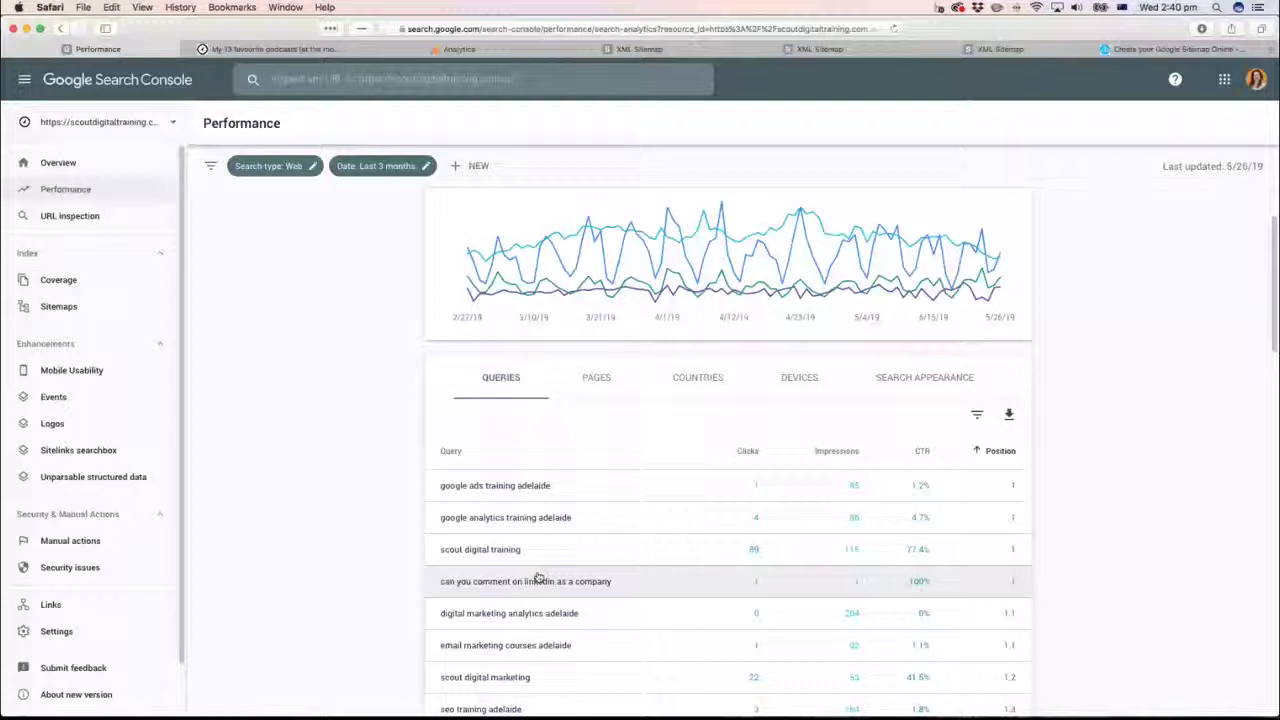
scroll(537, 578, down, 3)
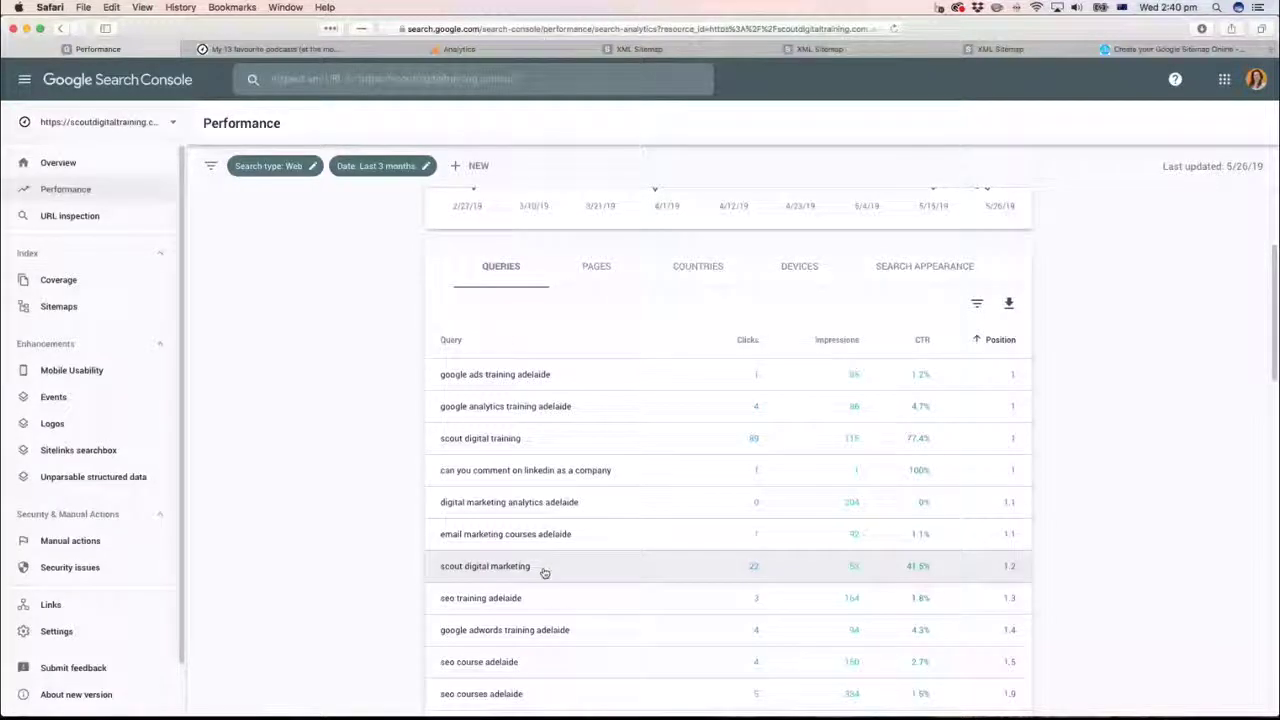
scroll(550, 545, up, 5)
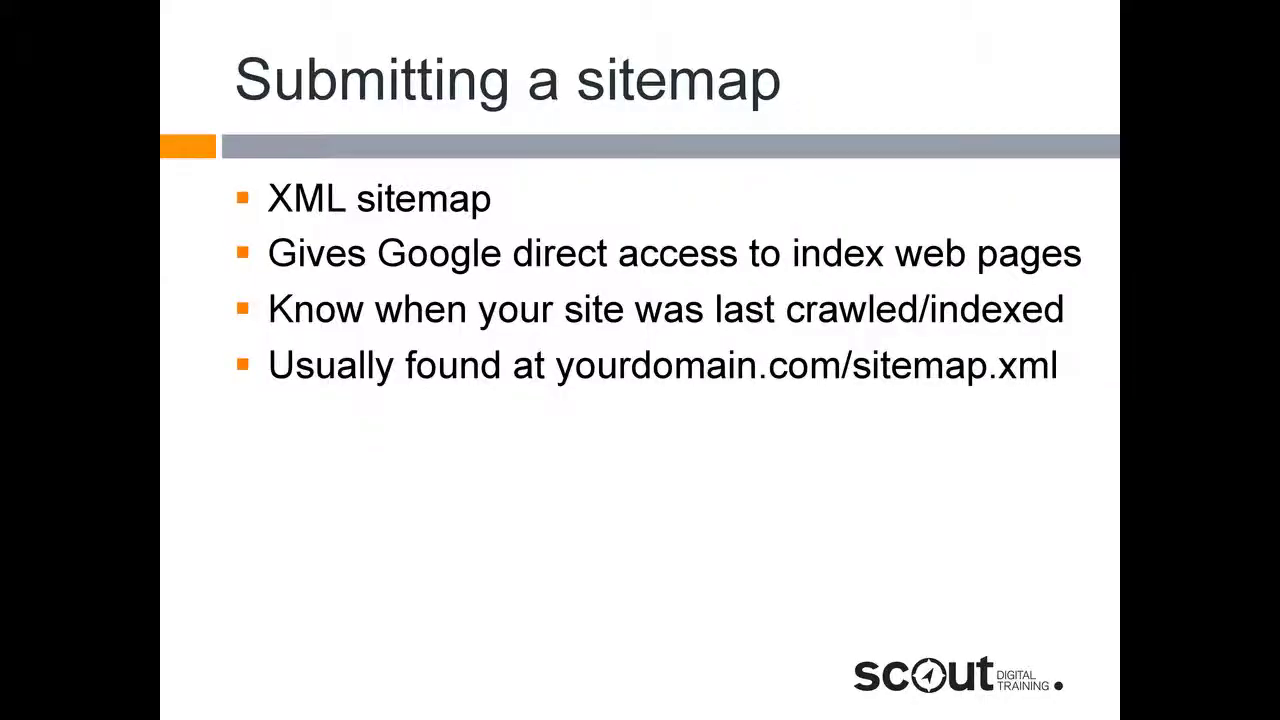
key(Right)
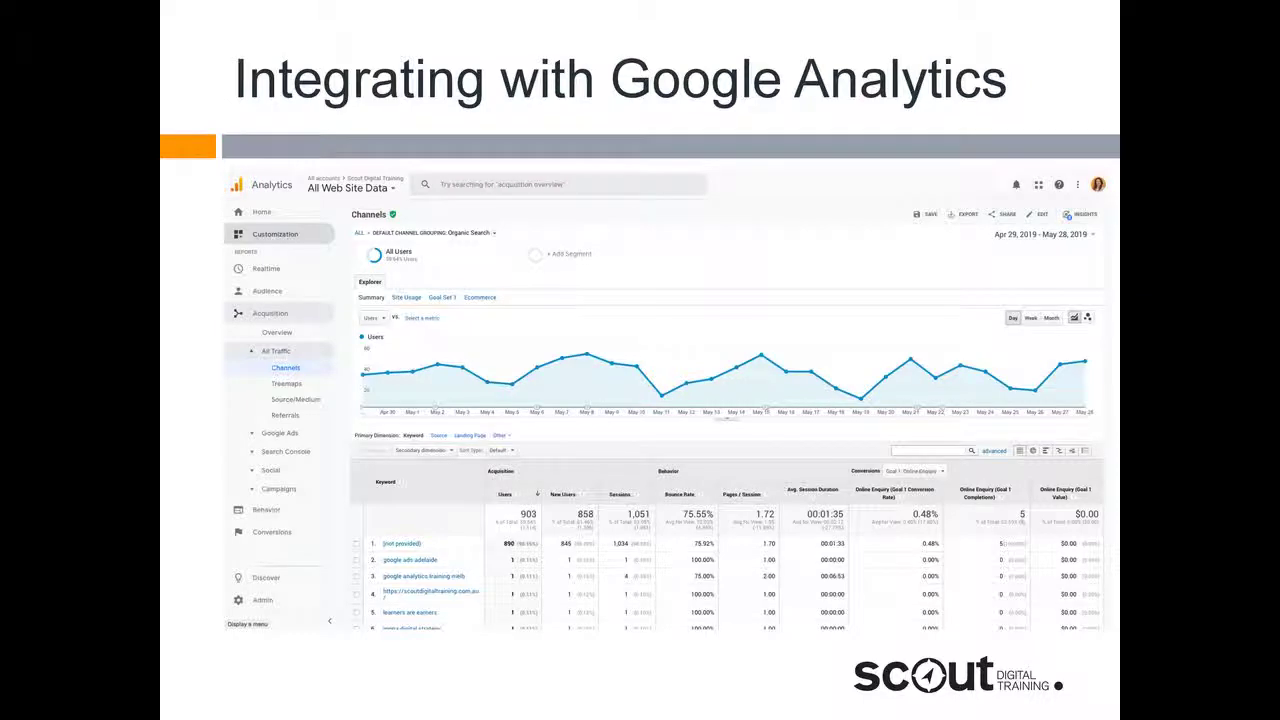
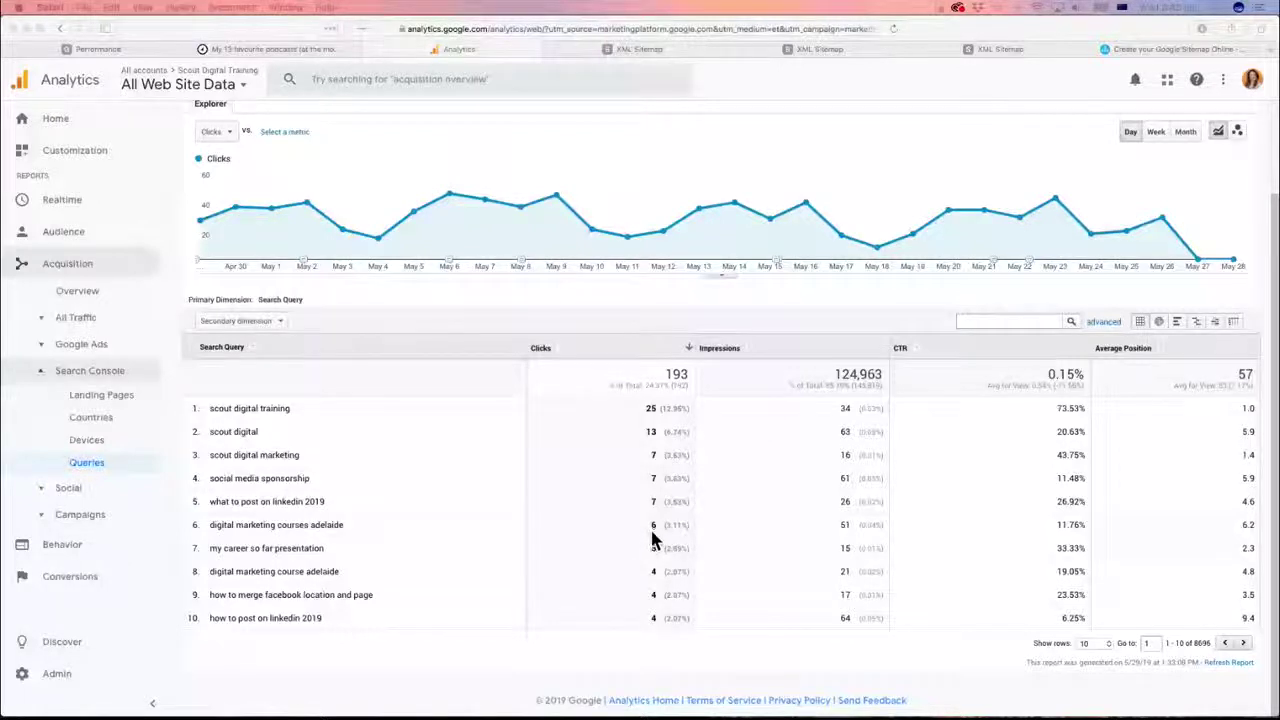
In Google Analytics, search the Search Console Queries report for "google ads", examine the matching queries and clear the search
click(988, 317)
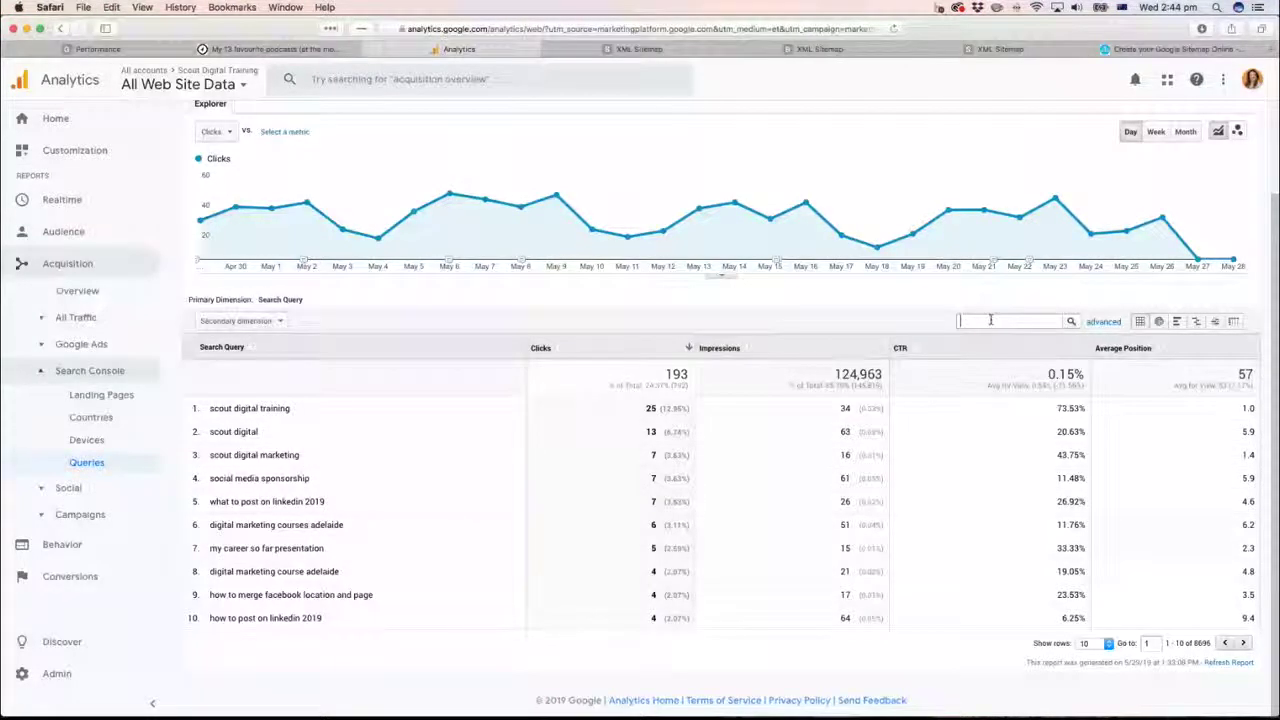
text(google ads)
key(Return)
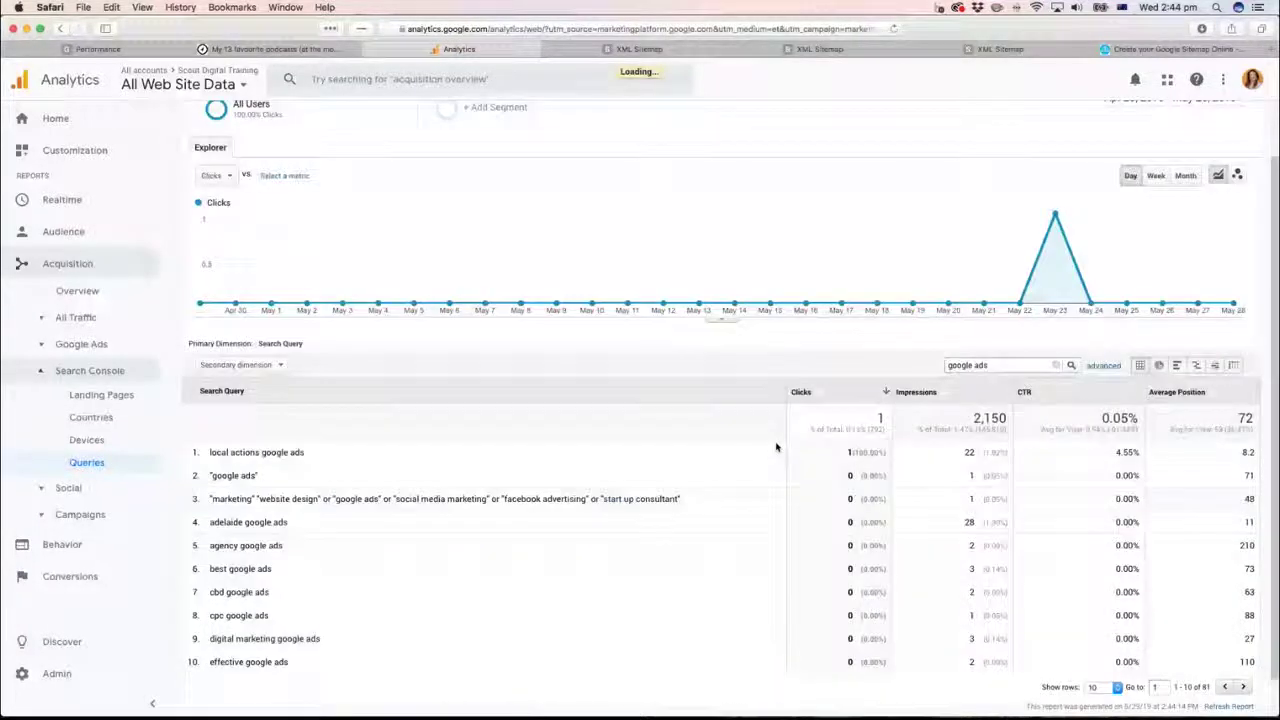
scroll(445, 609, down, 1)
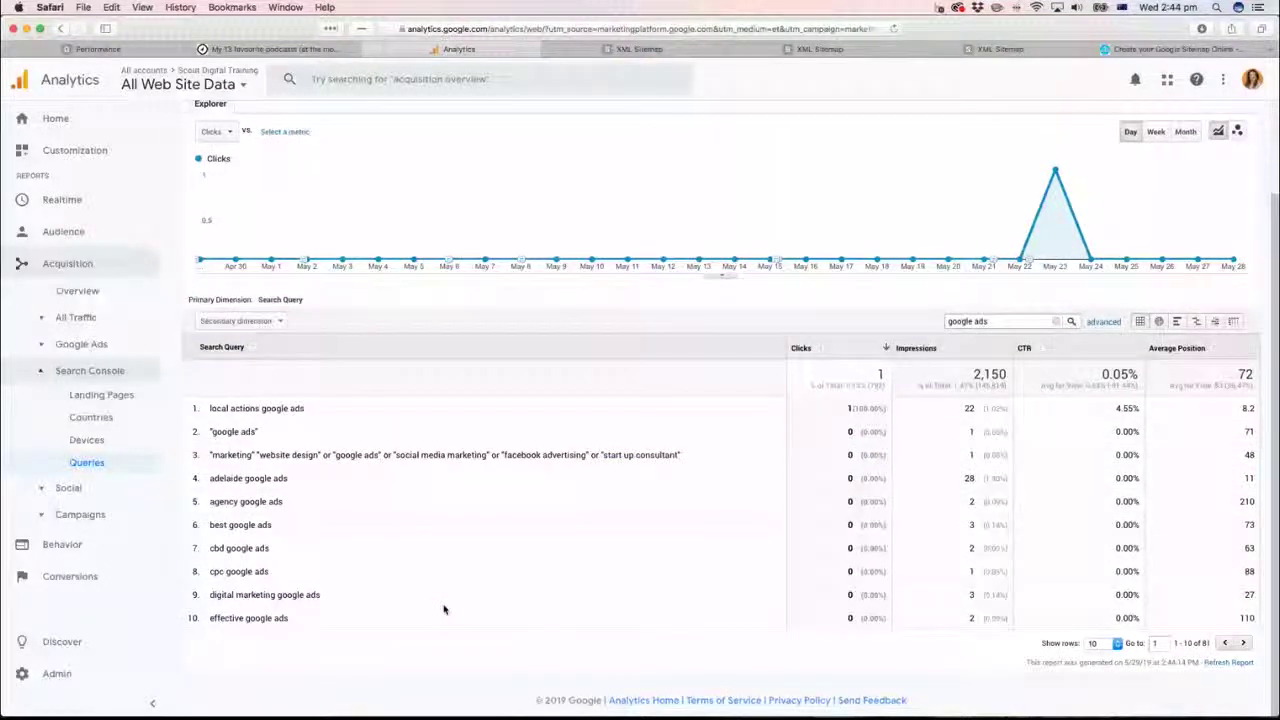
click(1056, 322)
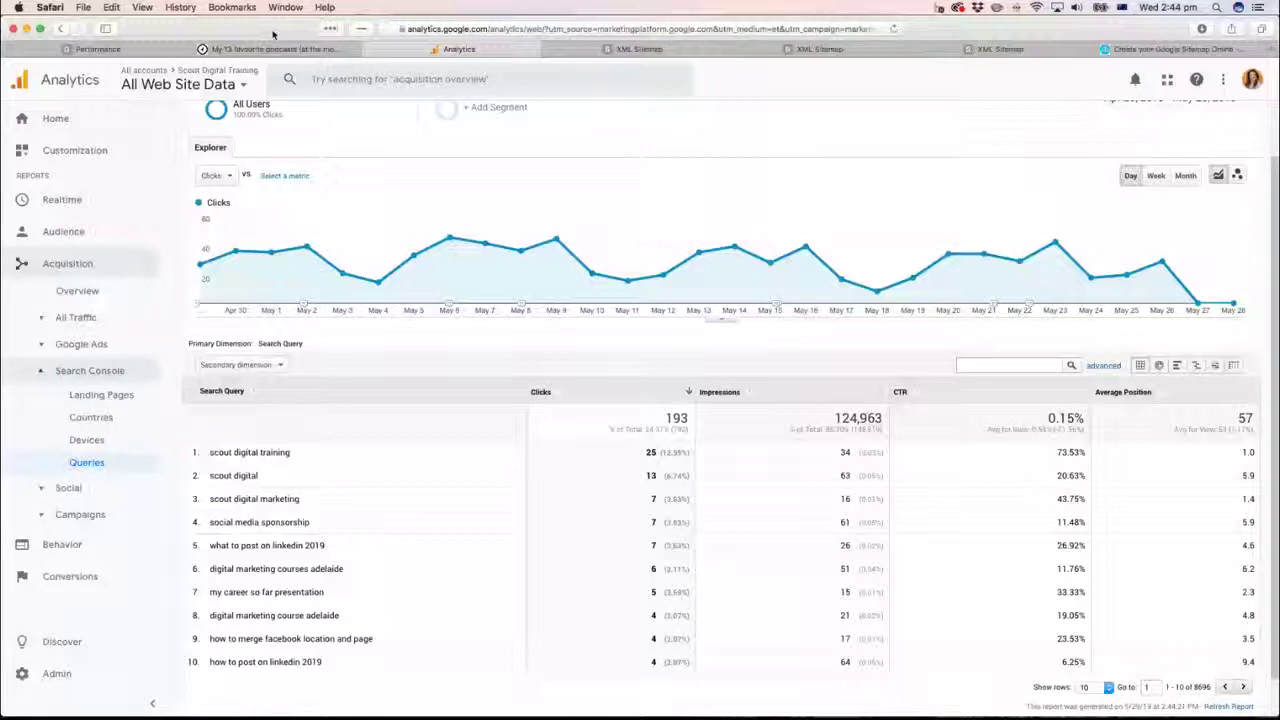
Switch back to Google Search Console and examine the Coverage report's error chart and the list of error types
click(136, 50)
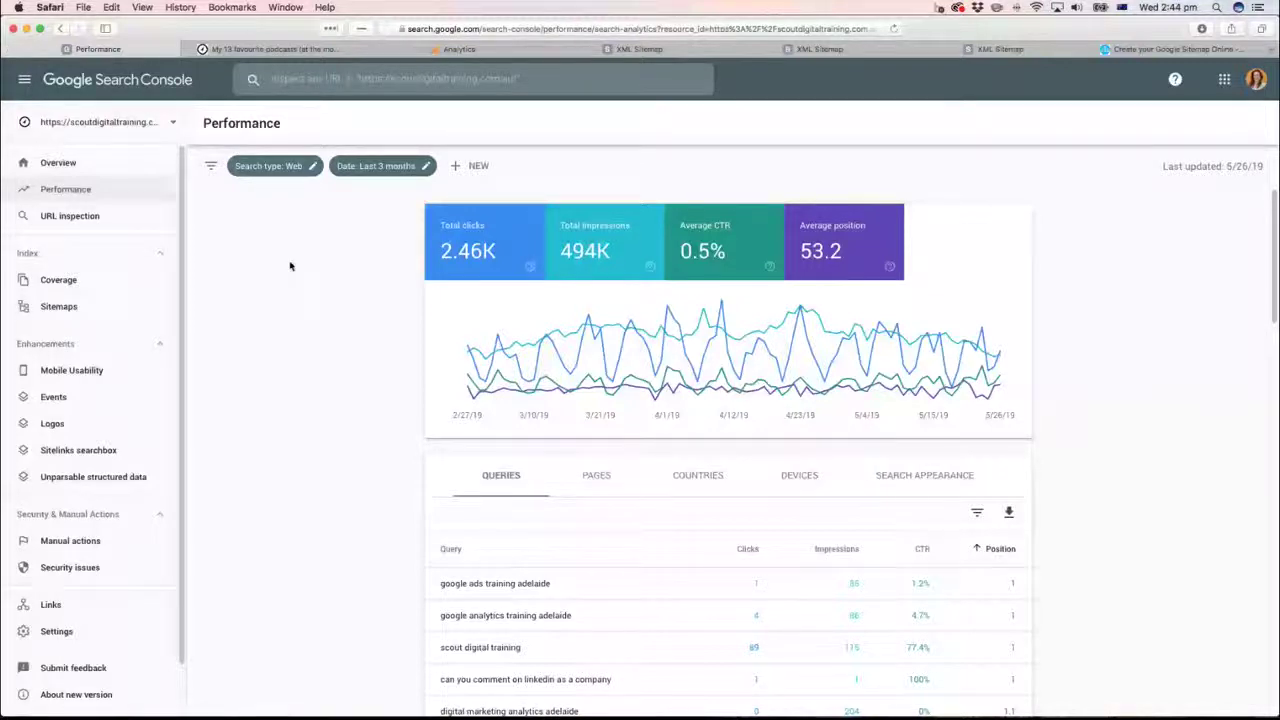
click(57, 282)
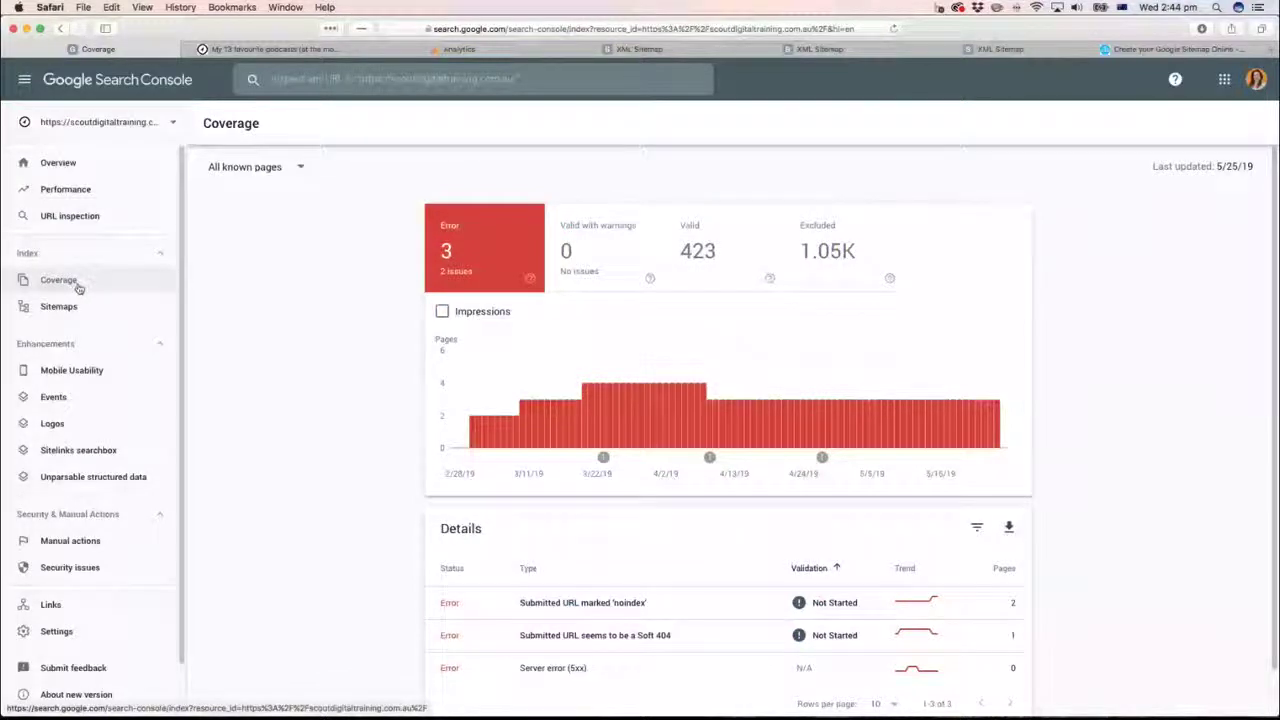
scroll(353, 431, down, 1)
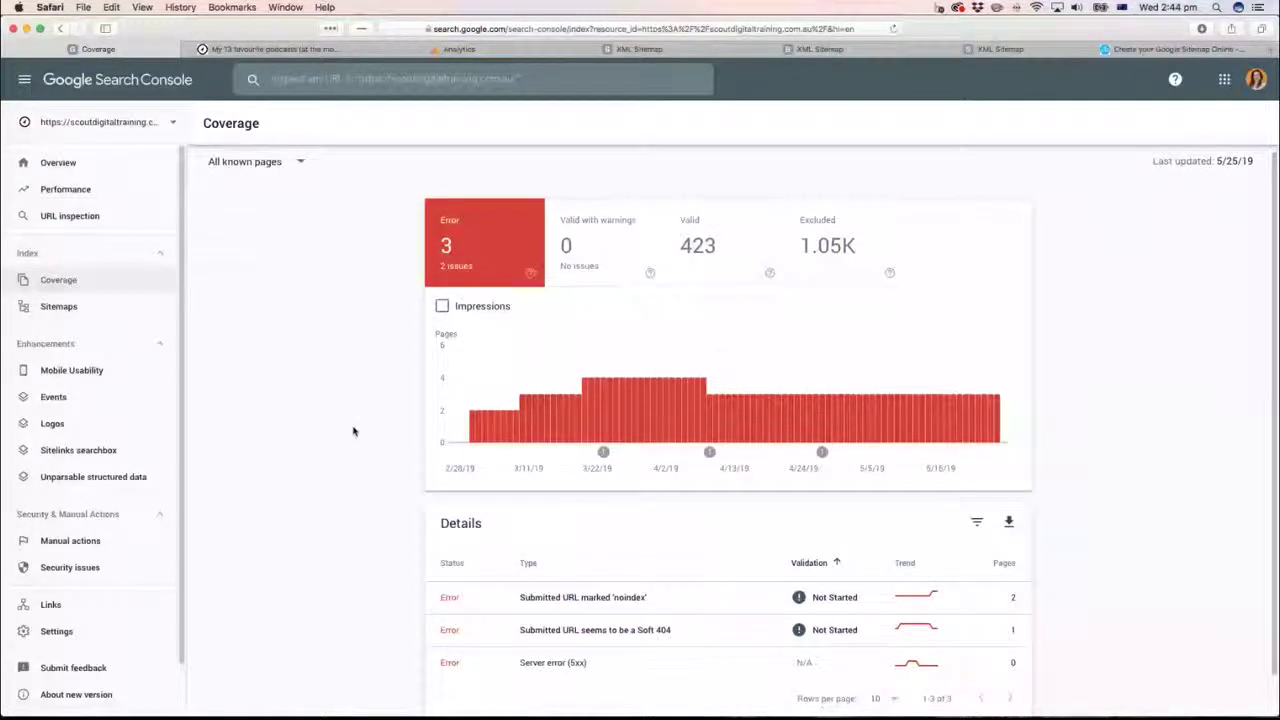
scroll(377, 444, down, 1)
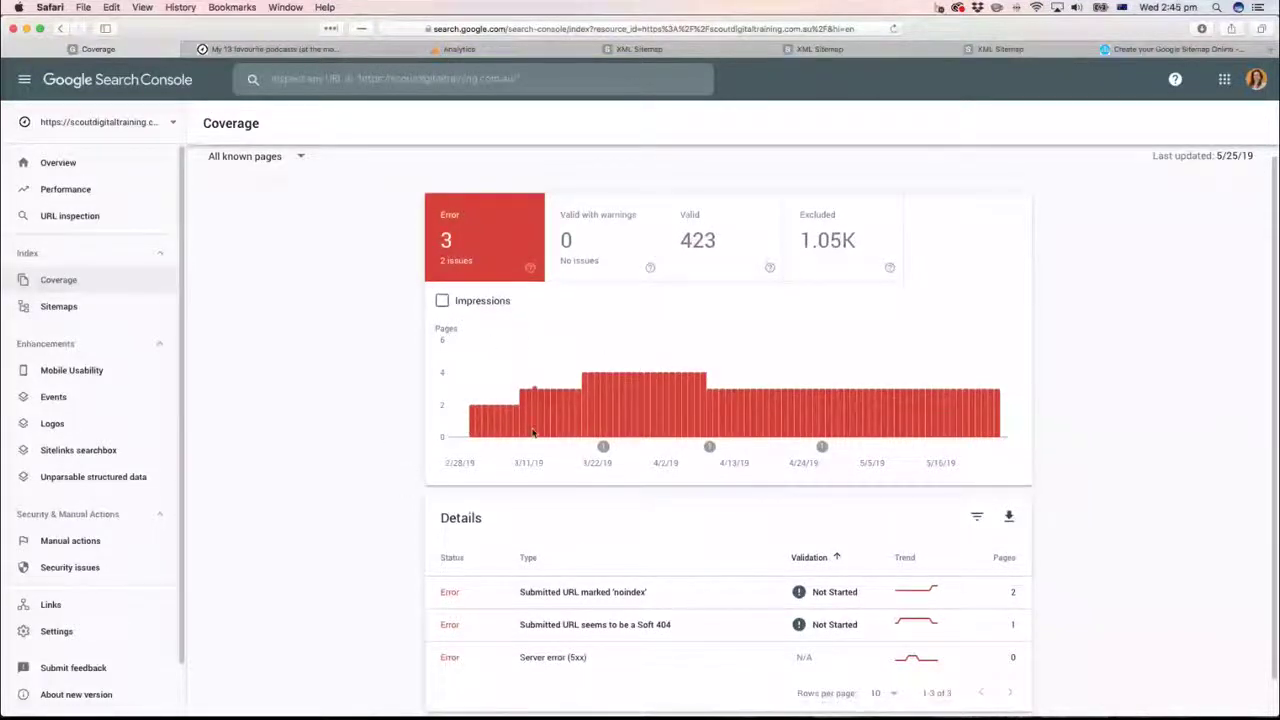
mouse_move(532, 432)
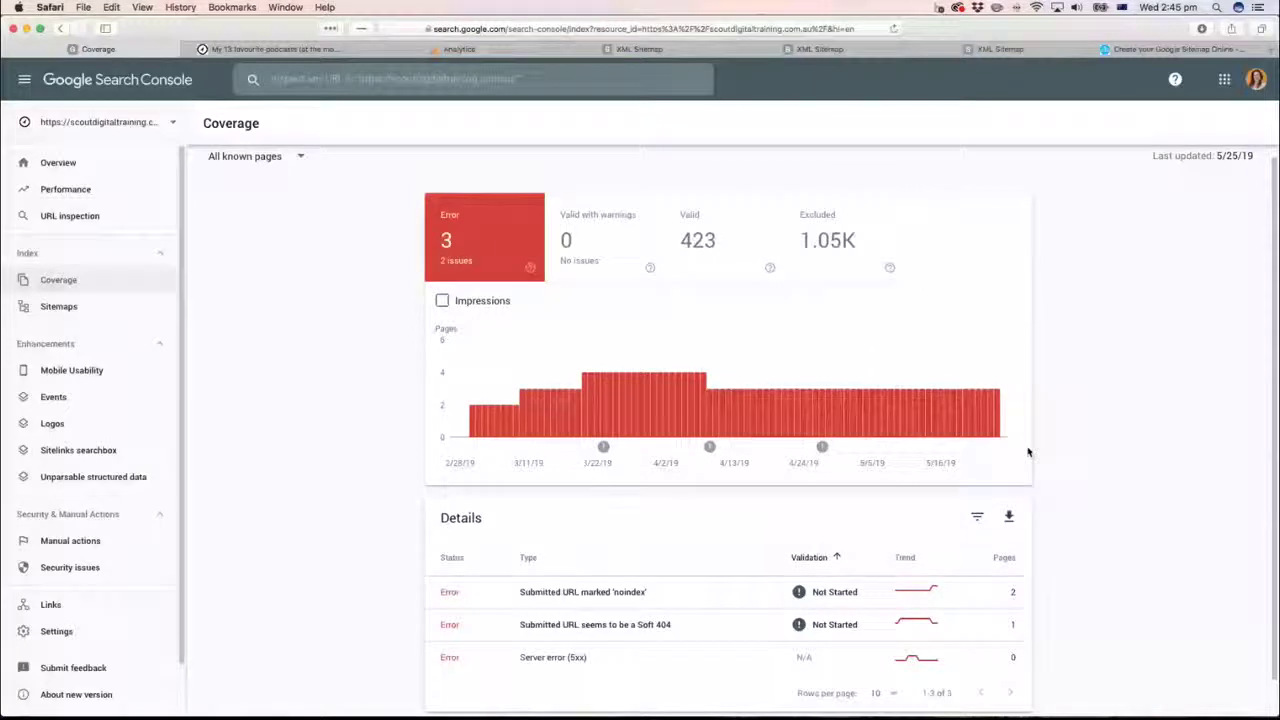
scroll(400, 491, down, 1)
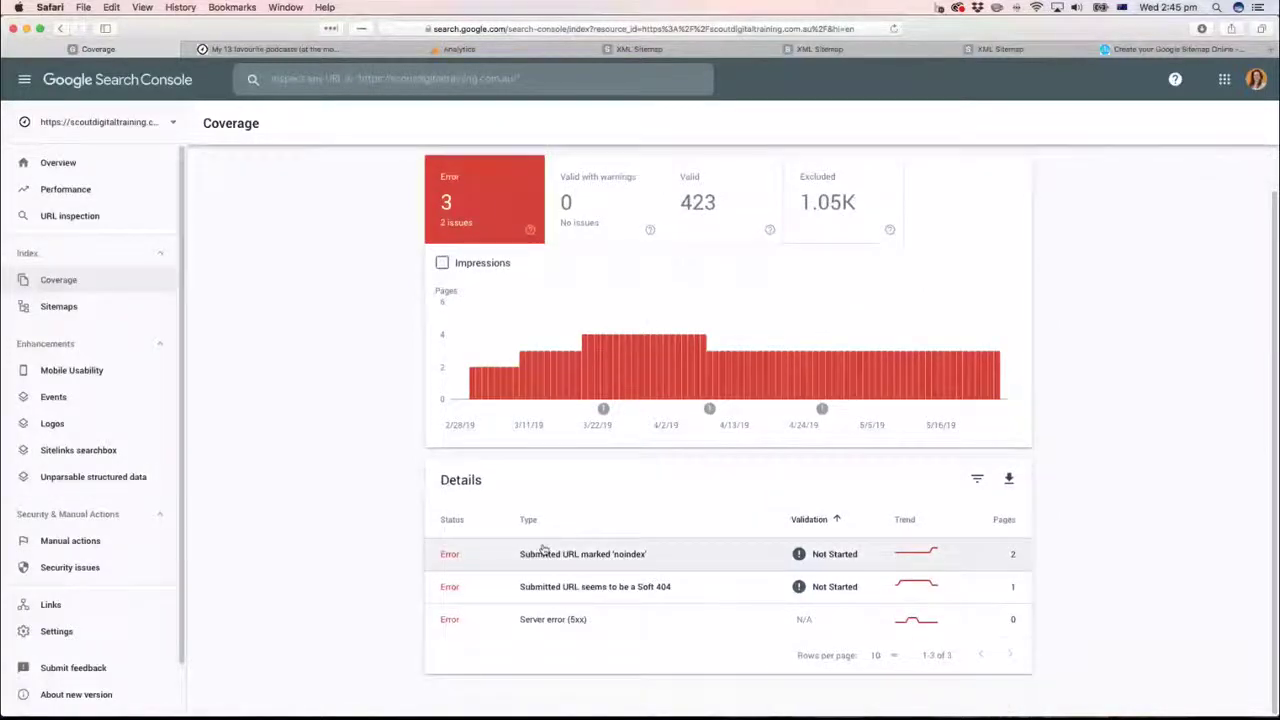
scroll(496, 629, up, 1)
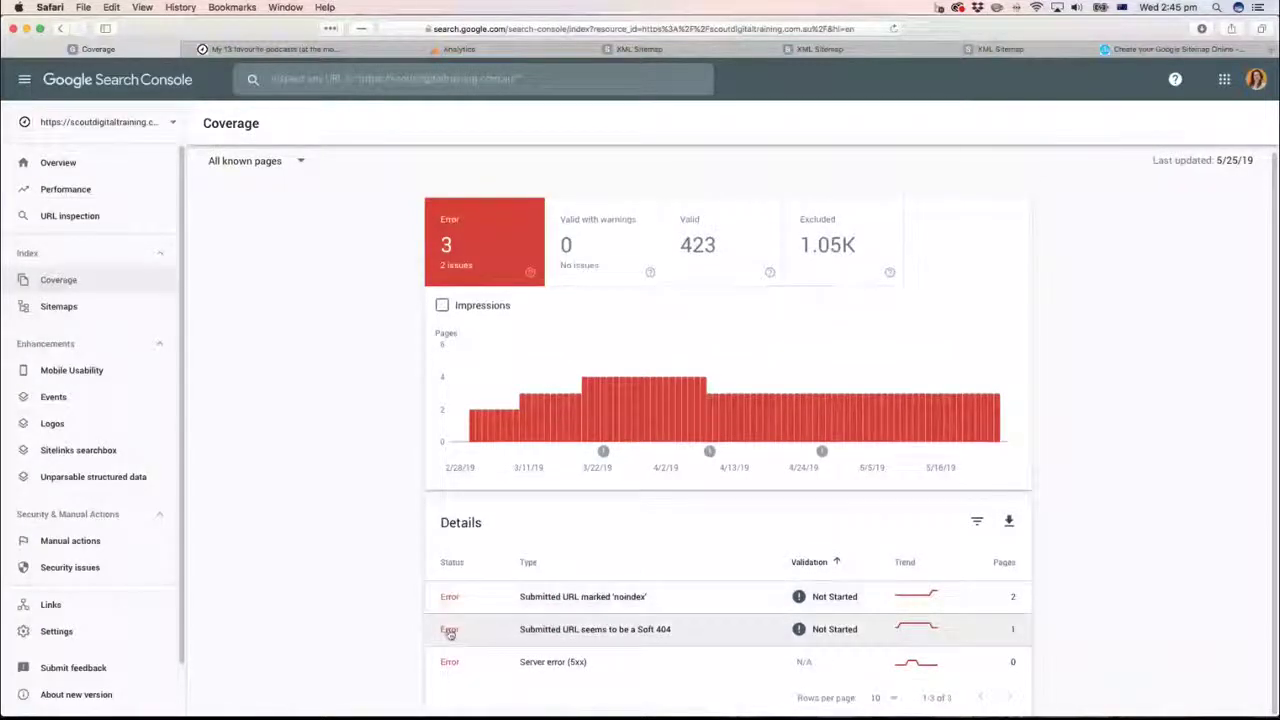
Open the "Submitted URL marked 'noindex'" error and examine its affected pages and example URLs
click(447, 598)
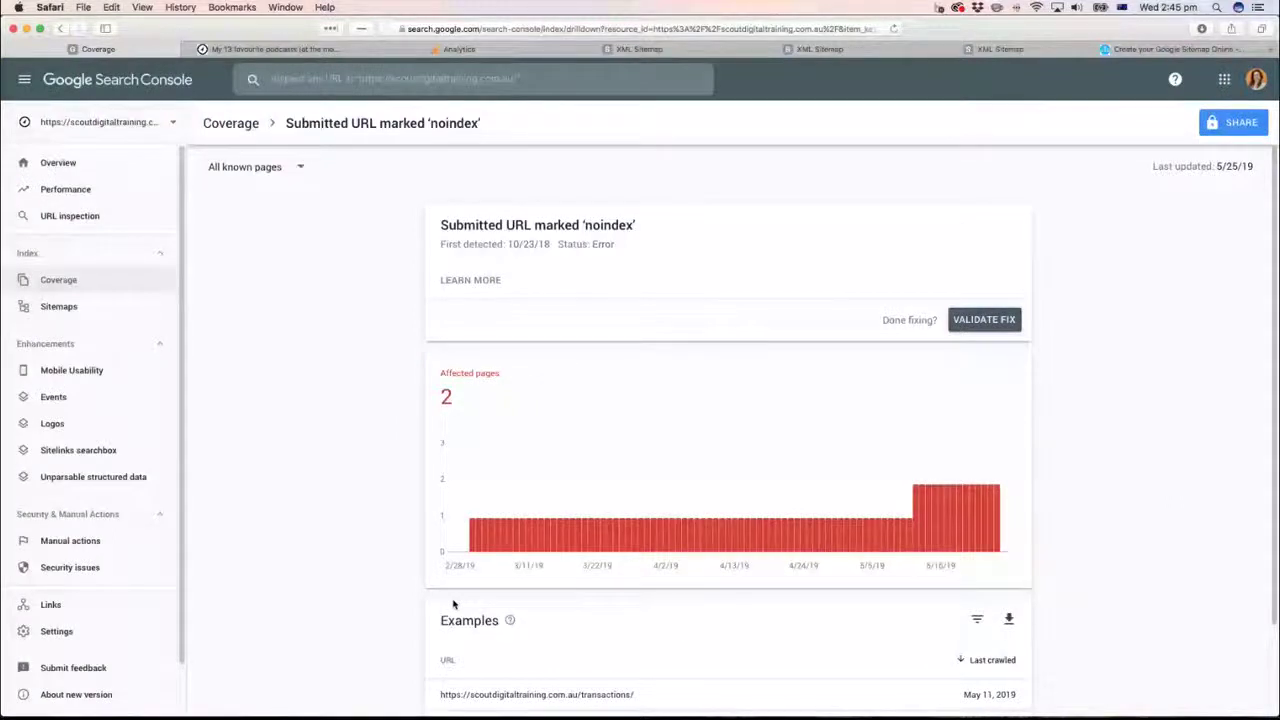
scroll(453, 604, down, 1)
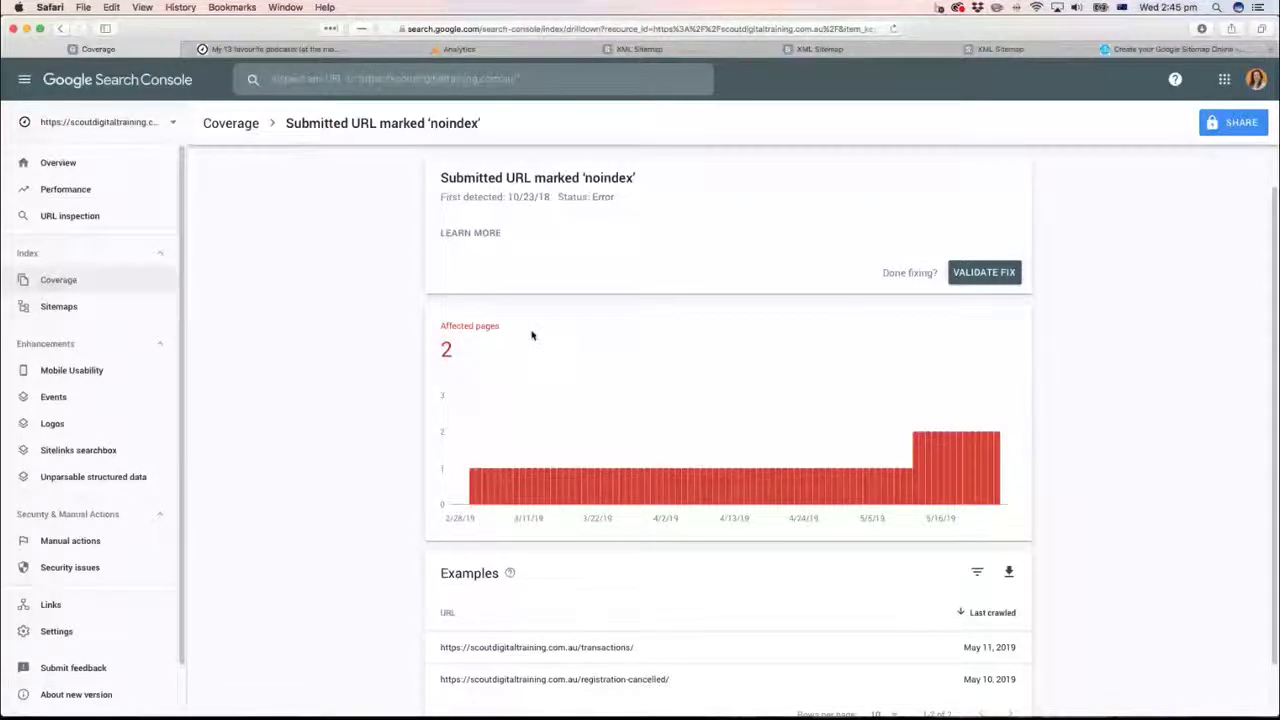
scroll(501, 432, up, 2)
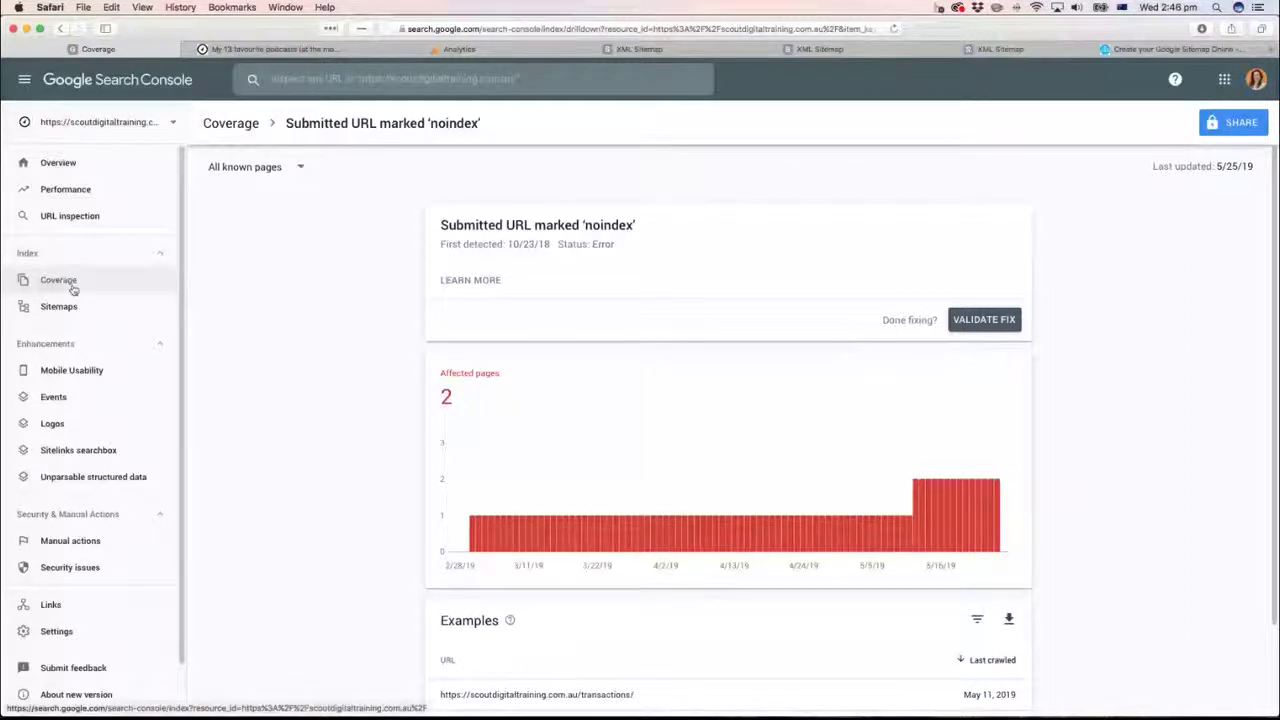
Check the Manual actions and Security issues reports for problems, and return to the property's Overview
scroll(125, 468, down, 1)
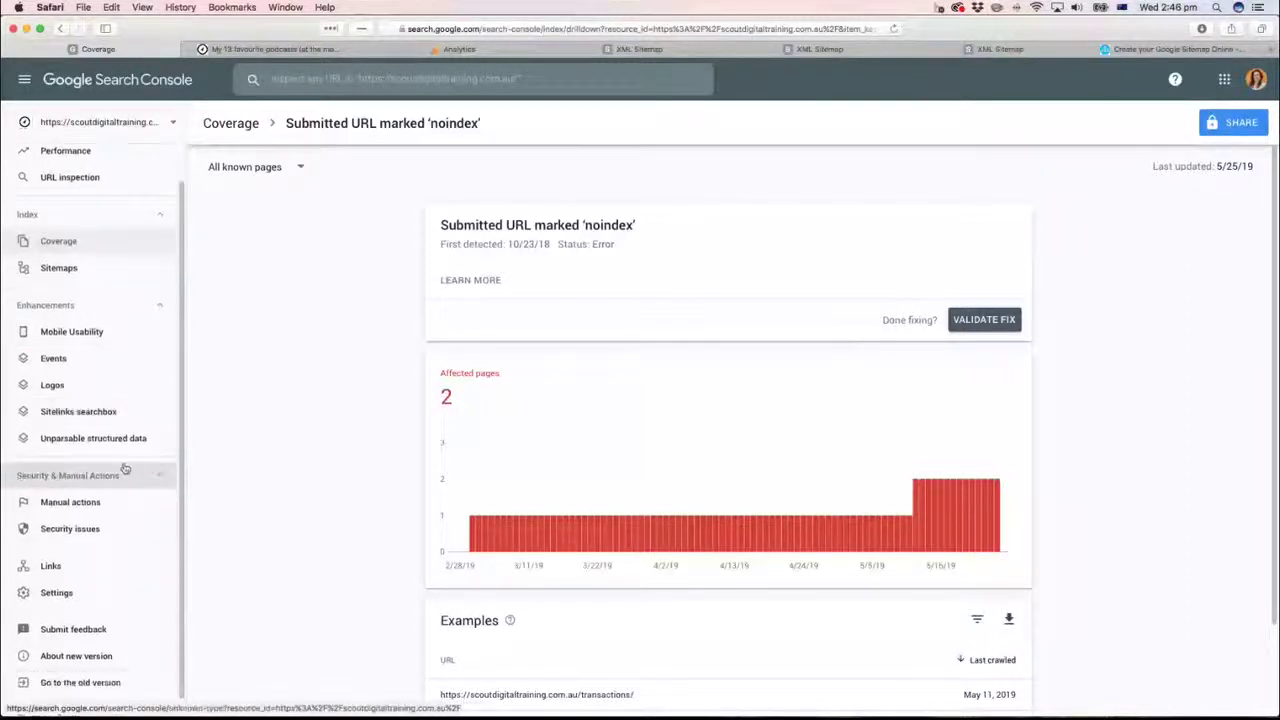
click(55, 503)
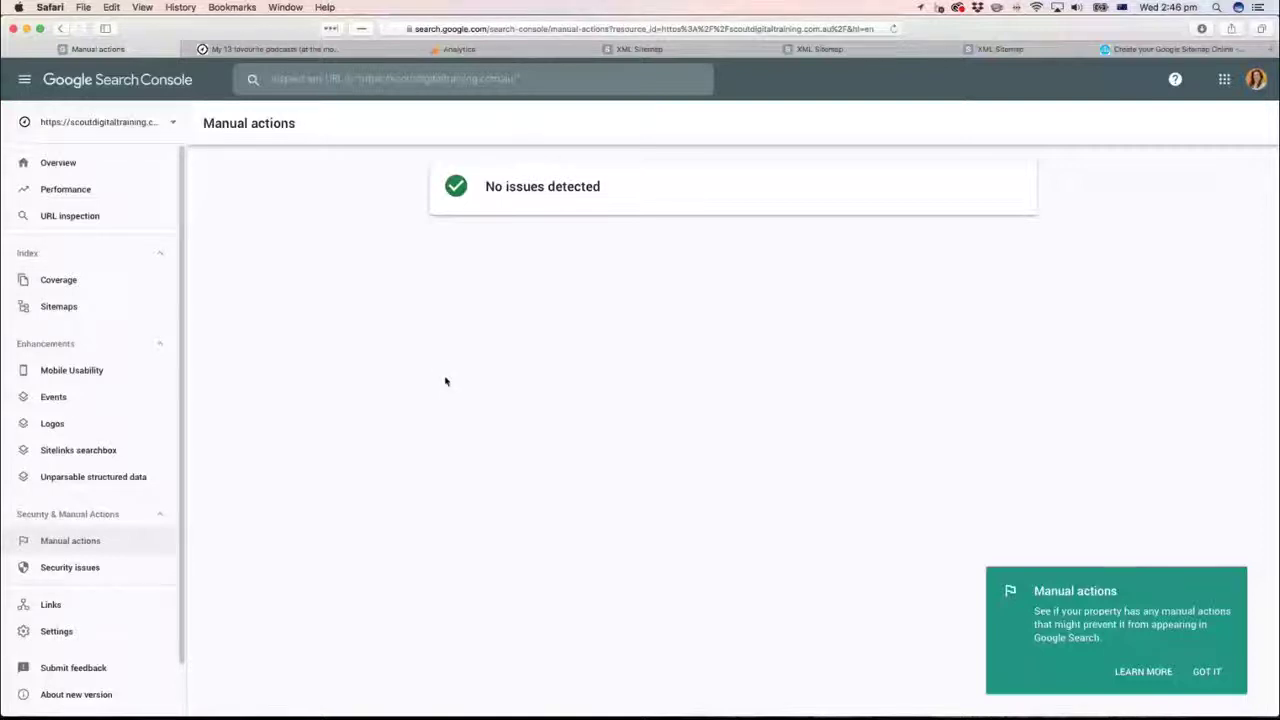
click(82, 570)
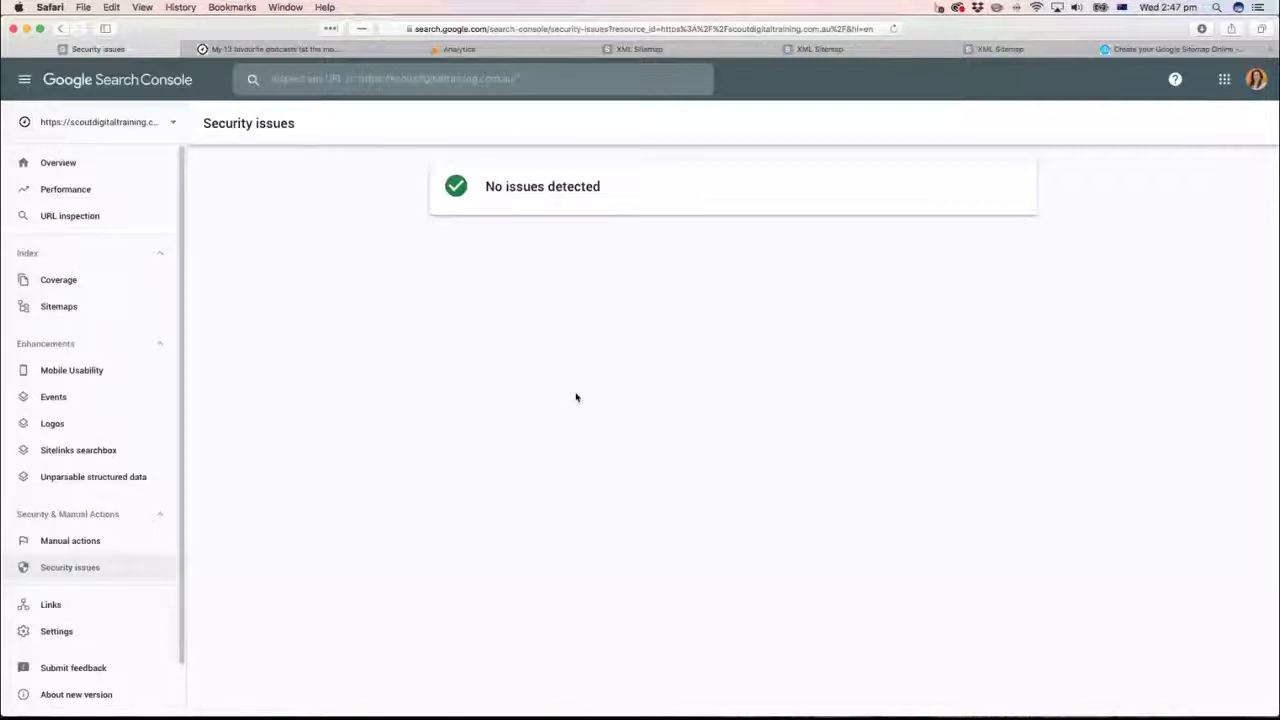
click(112, 547)
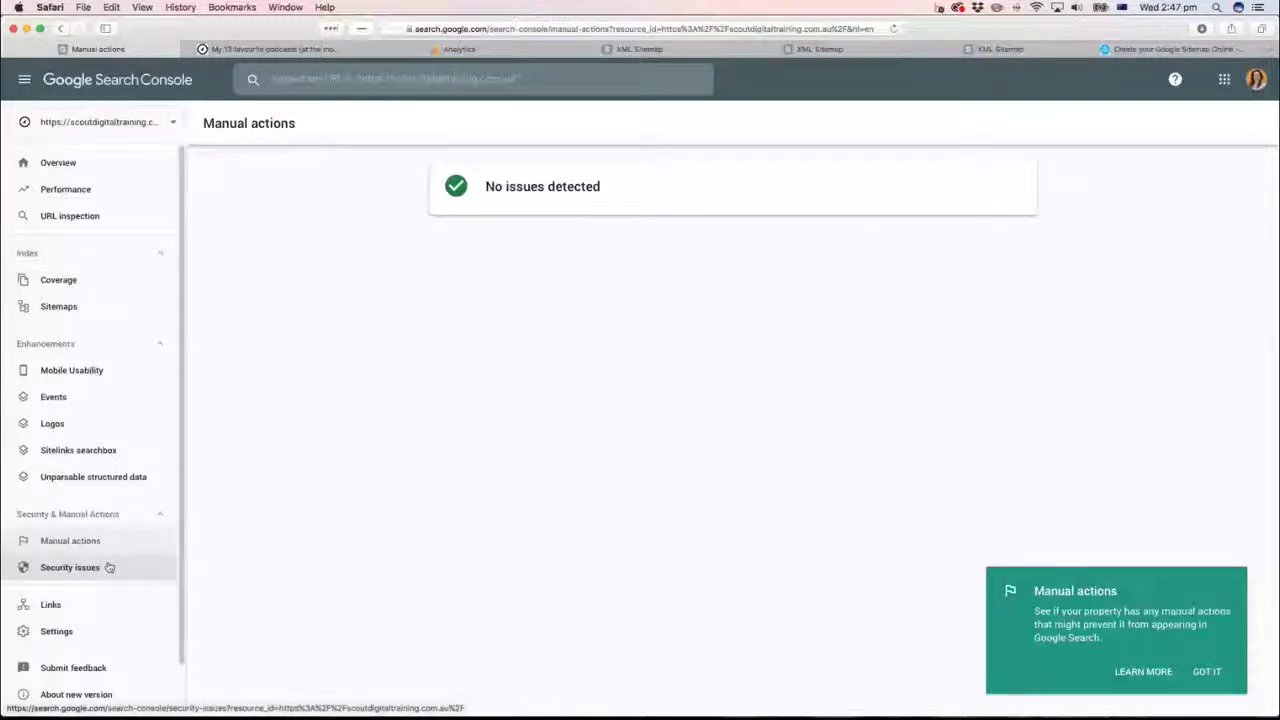
click(56, 164)
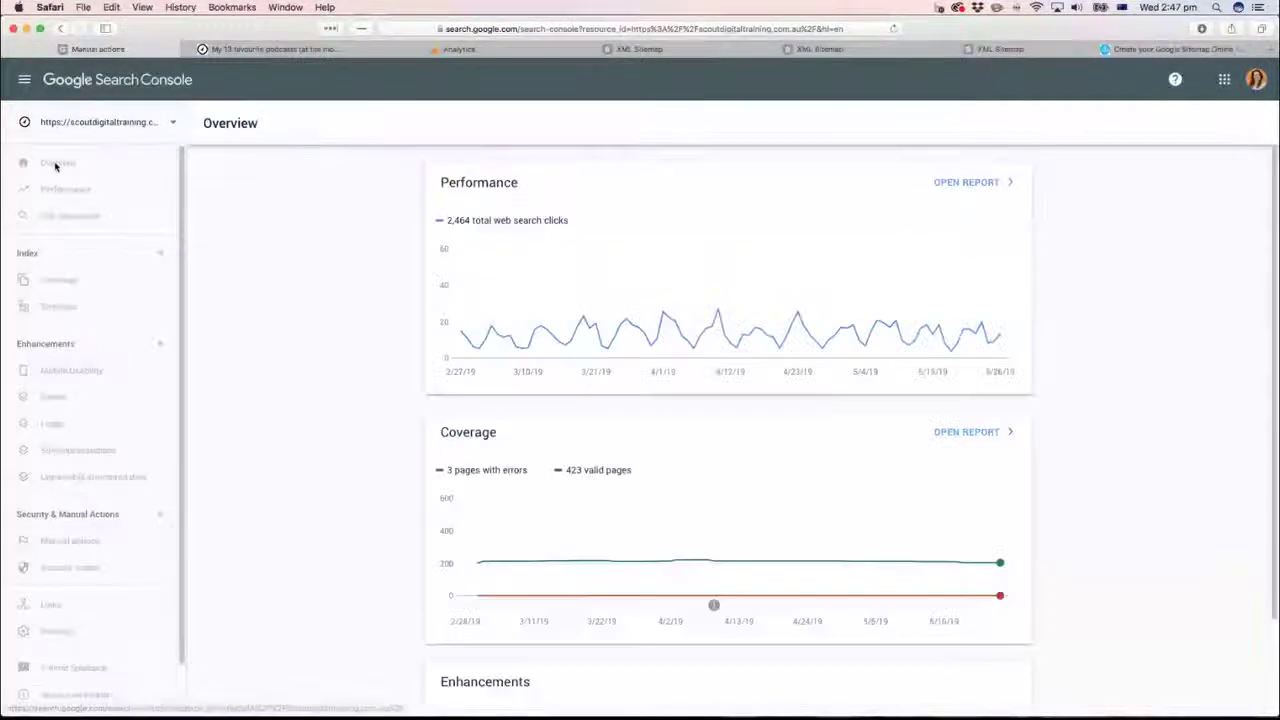